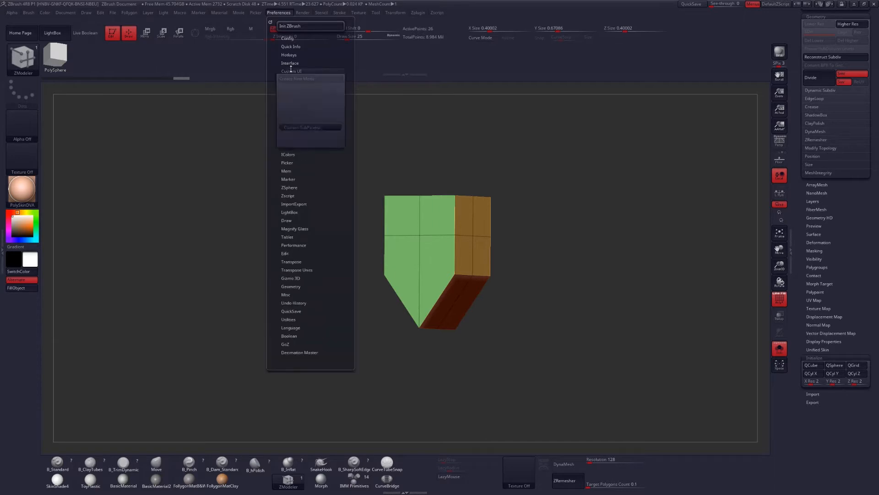
Set the ZModeler edge action to Crease Edge and crease the edges around the block's top face
click(290, 62)
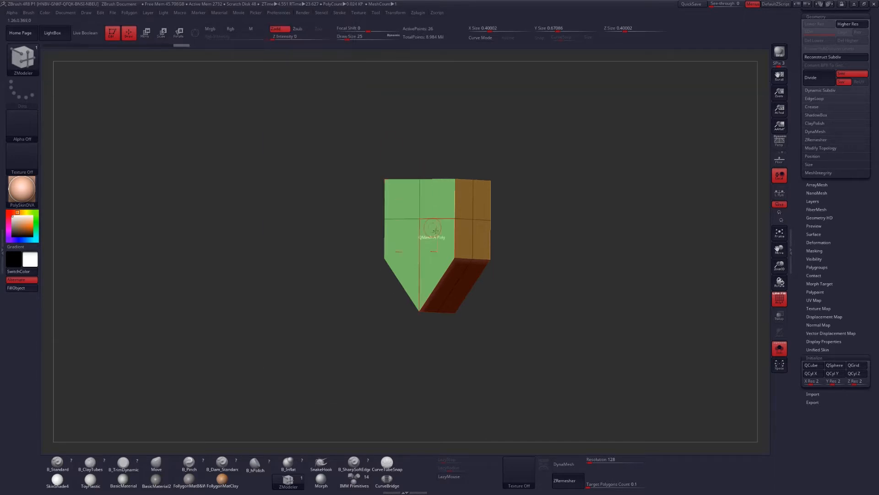
key(space)
click(395, 333)
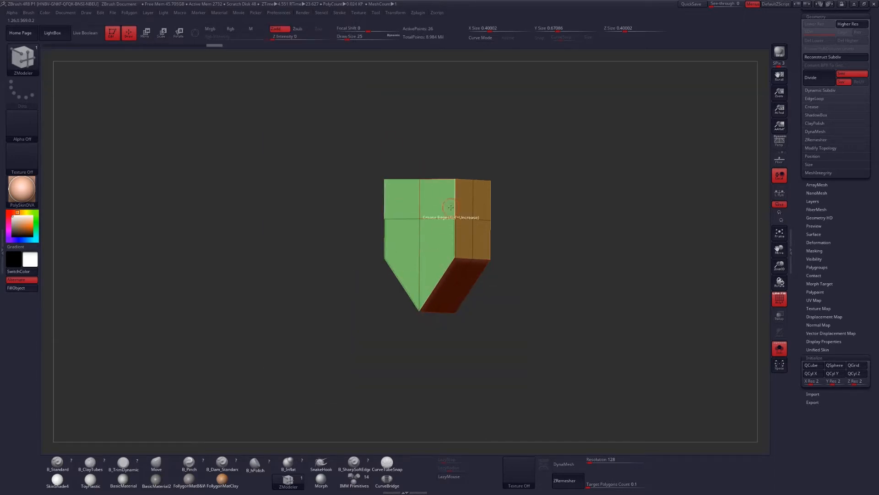
key(d)
click(444, 154)
drag(555, 178, 471, 201)
key(shift+d)
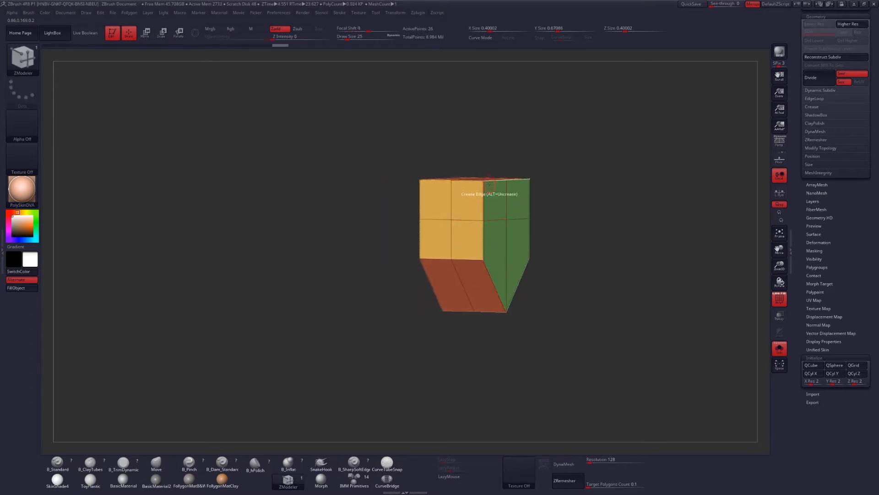
key(d)
drag(489, 188, 452, 189)
key(shift+d)
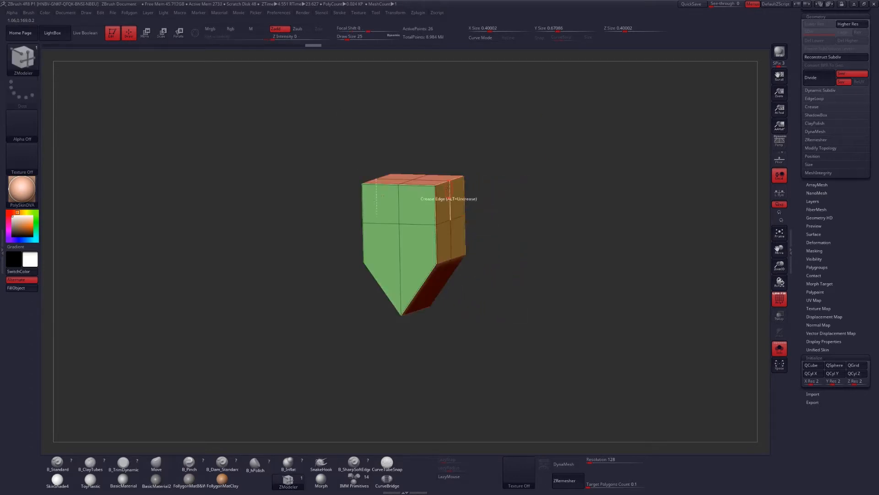
Examine the creased block's smoothed silhouette from the front with the polygroup wireframe hidden
key(d)
shift+right_drag(427, 236, 424, 243)
key(shift+d)
mouse_move(422, 303)
right_down()
mouse_move(412, 285)
mouse_move(429, 284)
right_up()
key(b)
key(z)
key(m)
key(d)
key(shift+f)
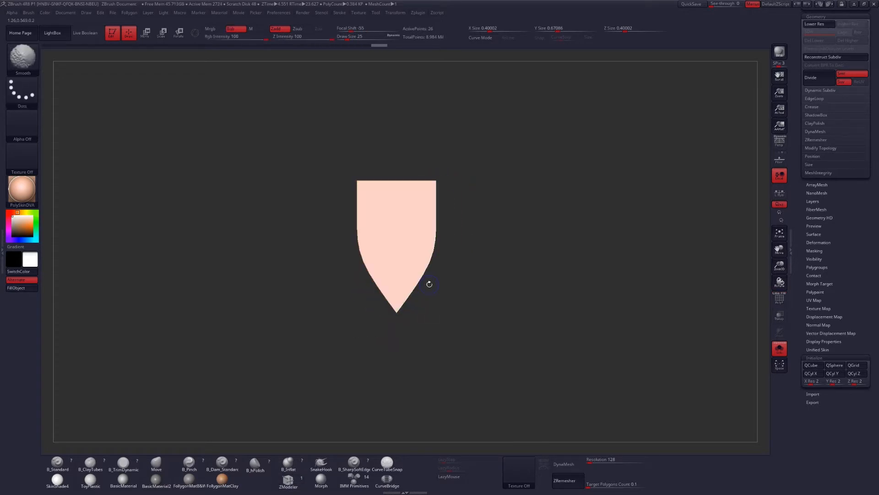
key(shift+d)
key(shift+f)
Delete the vertical centre edge loop running through the block's thickness
alt+right_drag(426, 235, 457, 264)
right_click(411, 233)
click(410, 230)
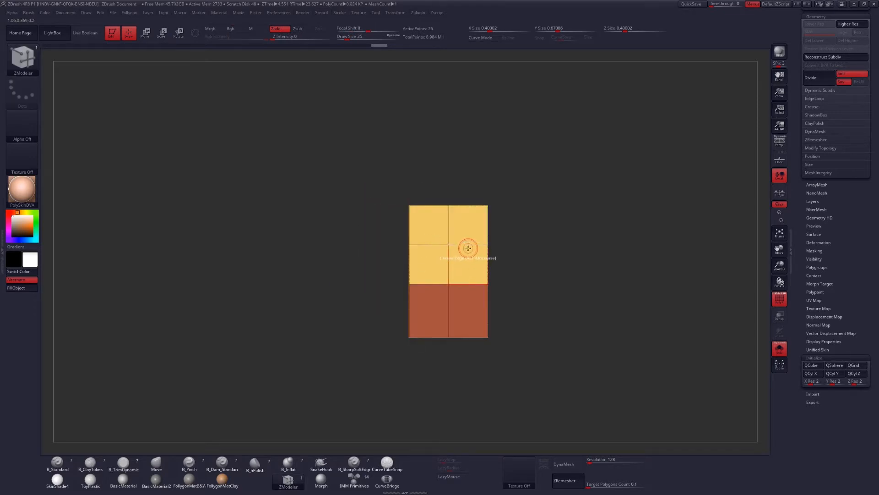
right_click(452, 230)
click(457, 232)
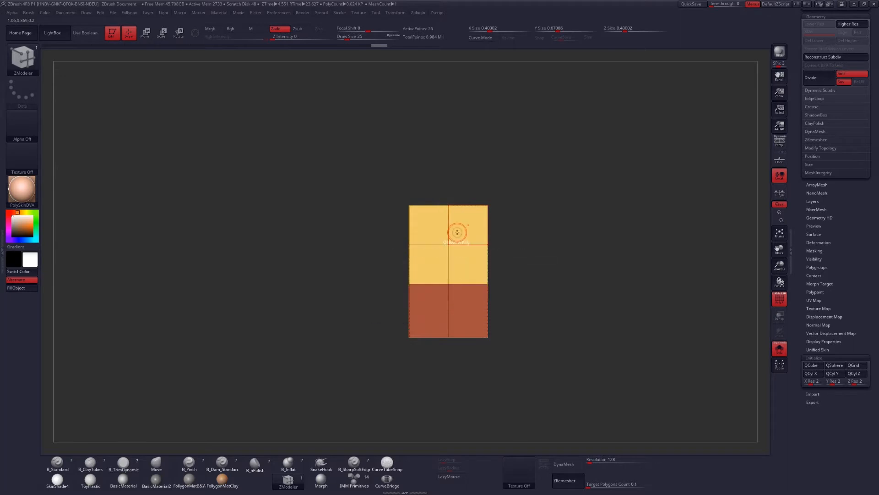
Slim the block's thickness to an X size of about 0.22 with the transpose line
key(w)
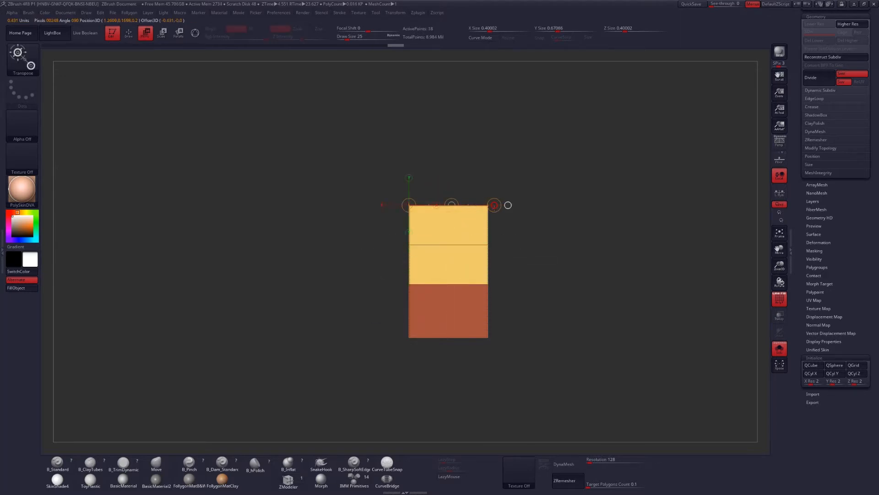
drag(494, 206, 456, 205)
key(q)
mouse_move(415, 229)
right_down()
mouse_move(438, 233)
mouse_move(482, 274)
right_up()
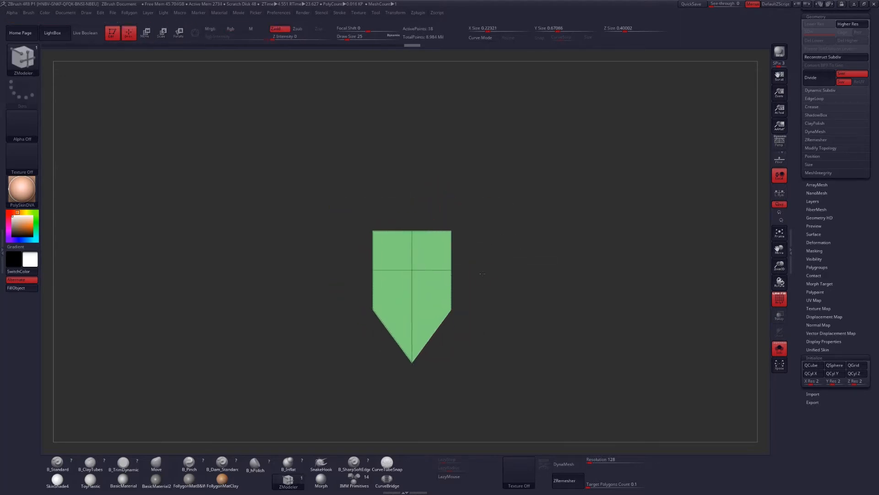
Extrude the top faces upward to a Y size of about 0.82 and set the edge action to Delete EdgeLoop Complete
right_drag(441, 250, 438, 259)
mouse_move(430, 223)
mouse_down()
mouse_move(430, 212)
mouse_move(430, 223)
mouse_move(416, 221)
mouse_move(415, 195)
mouse_up()
key(space)
click(386, 270)
key(d)
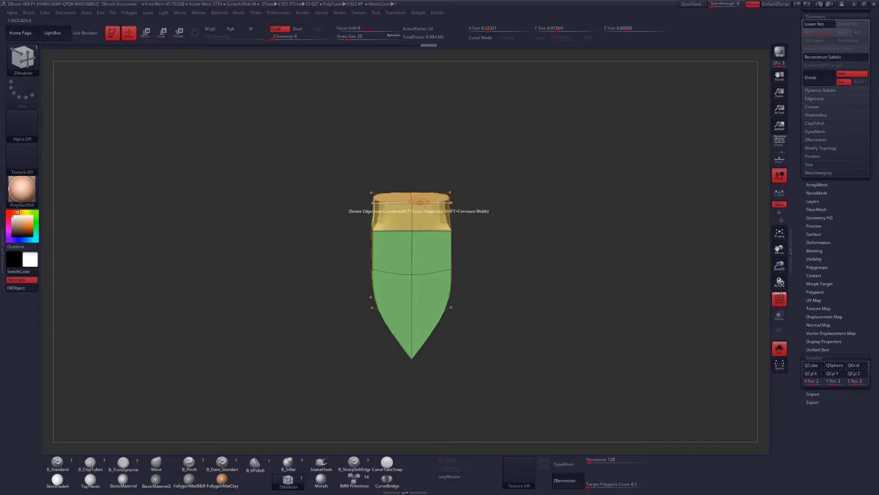
key(shift+d)
Load the D.VA headset reference picture into Spotlight over the front view and make it semi-transparent
shift+right_drag(426, 210, 477, 298)
ctrl+right_drag(476, 298, 496, 465)
click(507, 466)
click(387, 440)
click(517, 469)
click(503, 417)
click(53, 33)
drag(421, 212, 440, 235)
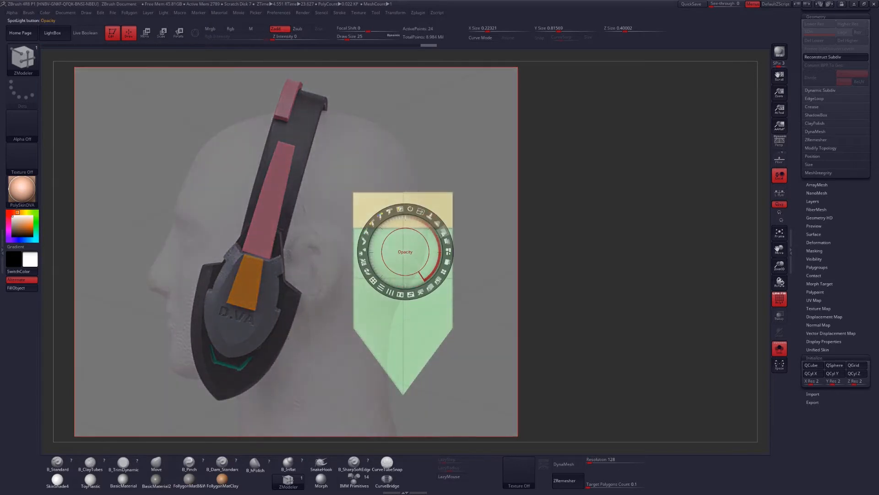
Rotate and position the reference so the headset's earpiece stands upright over the mesh, and leave Spotlight editing
drag(410, 209, 396, 197)
drag(277, 249, 424, 167)
drag(429, 124, 428, 124)
key(1)
click(522, 309)
key(z)
mouse_move(455, 278)
alt+mouse_down()
mouse_move(465, 281)
mouse_move(450, 273)
alt+mouse_up()
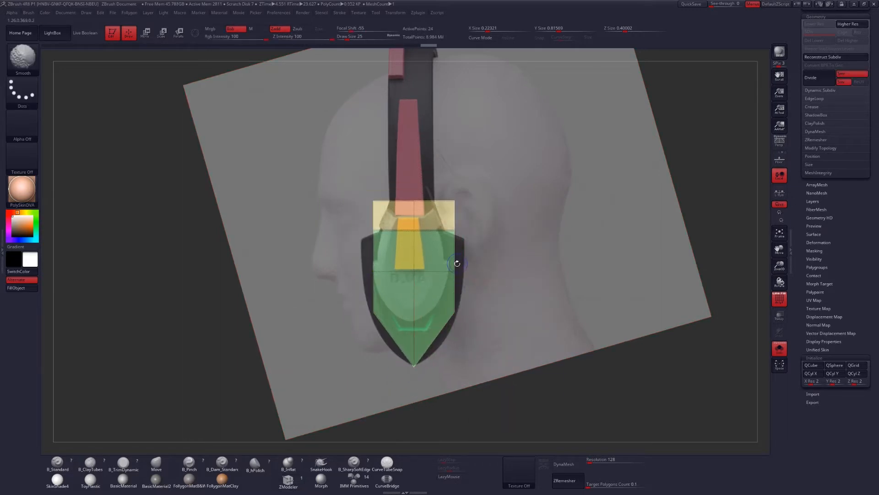
Delete the extruded top section and widen the mesh to a Z size of about 0.49 to fit the reference earpiece
click(453, 219)
key(d)
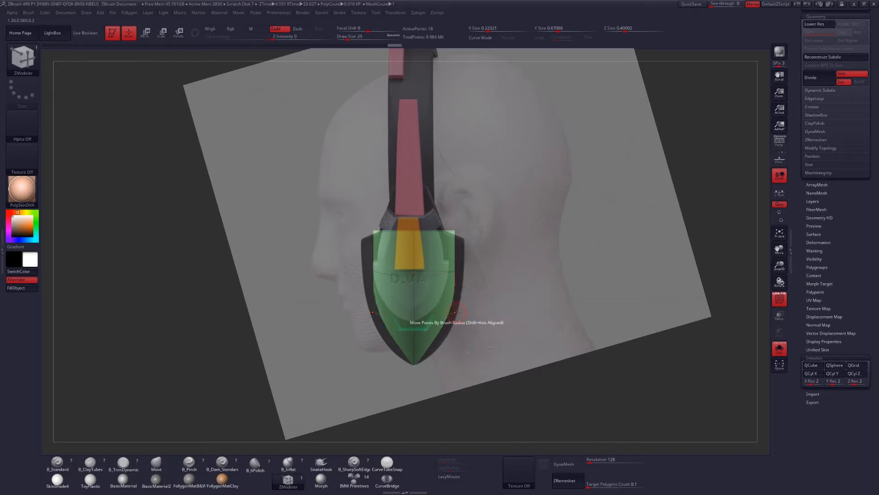
key(w)
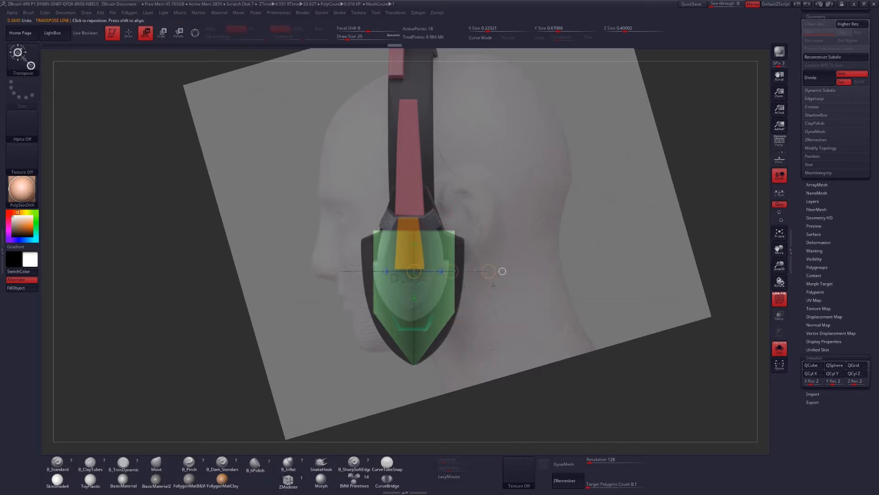
key(ctrl+d)
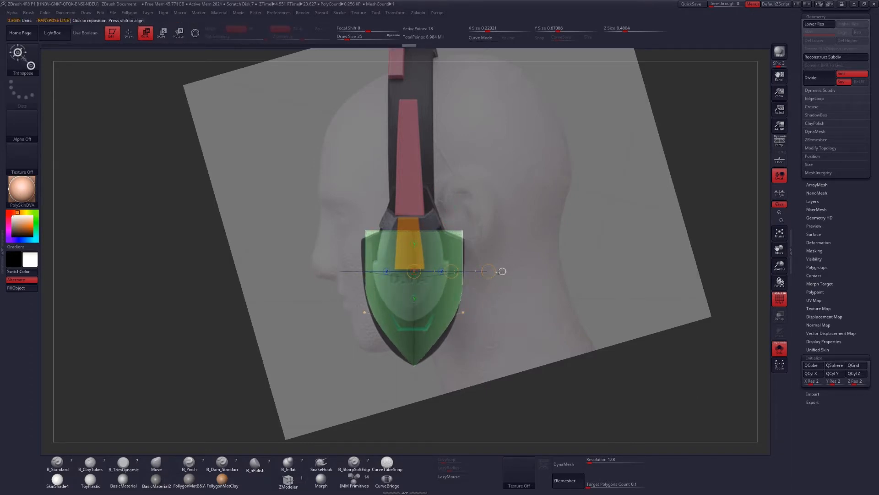
ctrl+drag(598, 331, 611, 341)
Isolate the lower side corners with a mask and move them down and inward to follow the reference outline
ctrl+drag(490, 298, 485, 333)
ctrl+click(527, 330)
key(d)
shift+drag(457, 304, 451, 335)
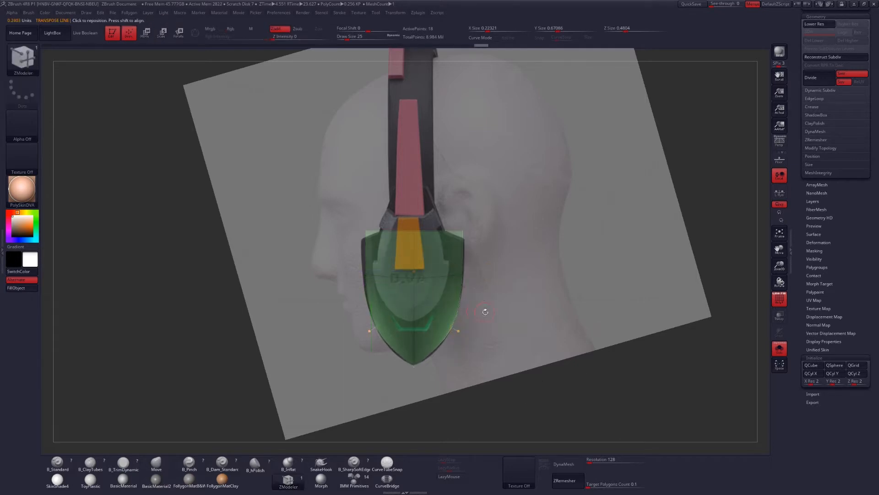
ctrl+drag(557, 375, 567, 384)
Isolate the upper outer corners with a mask and lower them to match the reference's sloping shoulders
mouse_move(477, 243)
ctrl+mouse_down()
mouse_move(438, 215)
mouse_move(463, 283)
ctrl+mouse_up()
ctrl+click(548, 369)
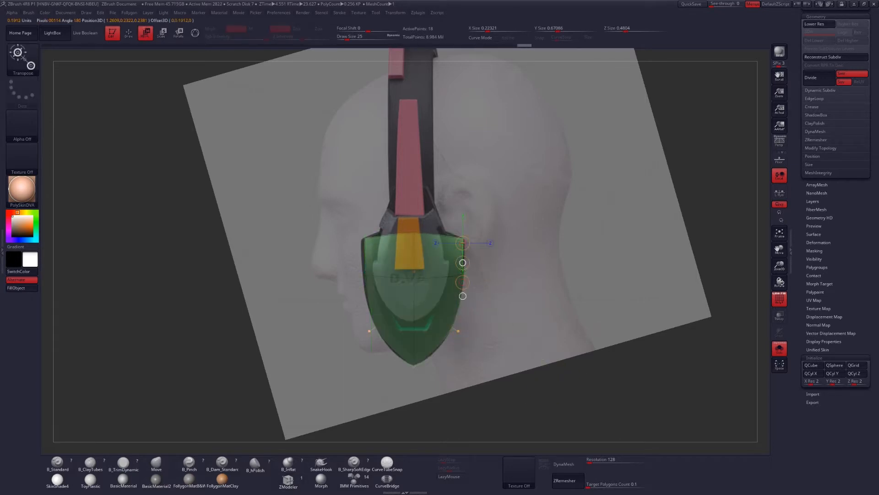
key(q)
ctrl+drag(569, 359, 578, 369)
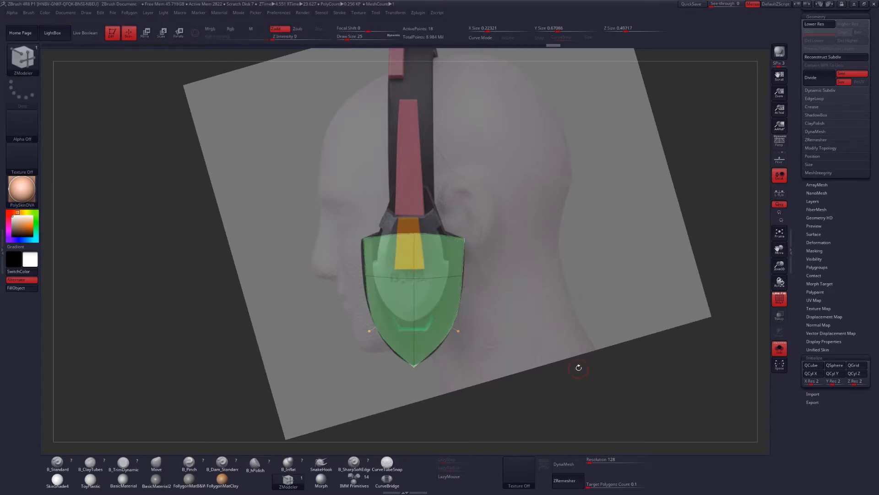
key(shift+d)
key(shift+d)
Bevel the vertical centre edge loop into a narrow strip and check the smoothed form
key(space)
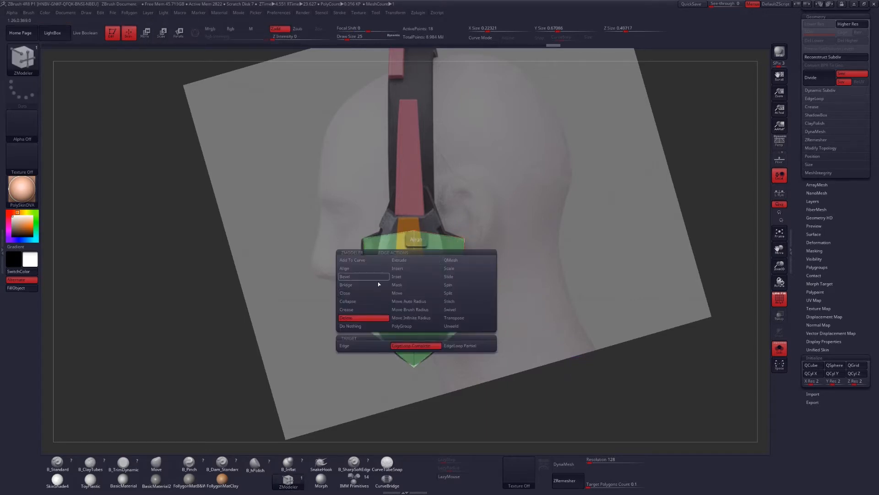
click(362, 300)
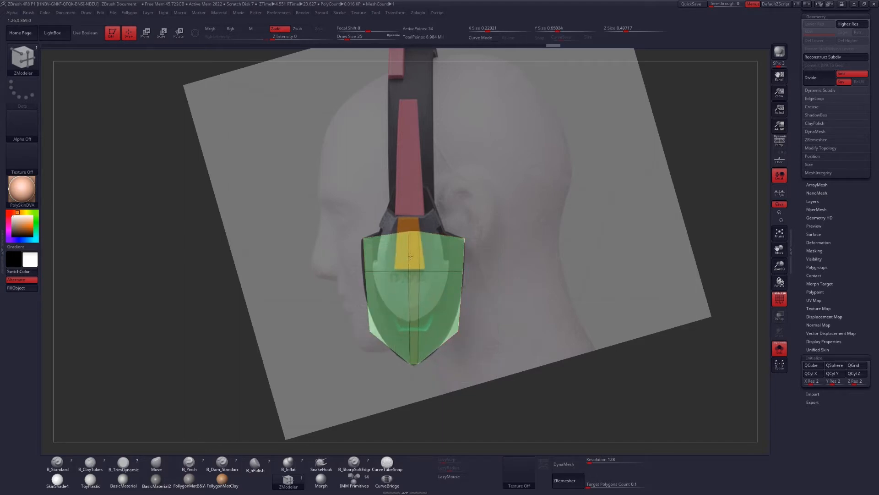
key(d)
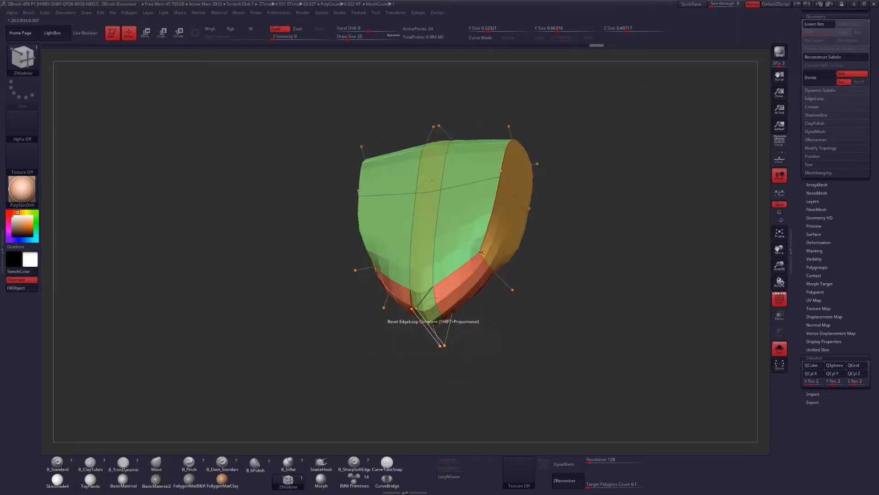
key(shift+d)
Switch the edge action to Crease and crease the edges around the pointed lower tip, checking the smoothed preview
key(space)
click(392, 334)
key(d)
key(shift+d)
click(448, 286)
click(415, 310)
key(d)
right_drag(416, 315, 540, 261)
key(shift+d)
key(d)
key(shift+d)
key(d)
key(shift+d)
click(445, 347)
key(d)
key(shift+d)
Spread the top vertices of the centre strip outward so it widens into a broad section between the shoulders
ctrl+click(414, 226)
key(w)
mouse_move(410, 232)
ctrl+mouse_down()
mouse_move(415, 247)
mouse_move(489, 254)
mouse_move(504, 277)
ctrl+mouse_up()
key(d)
key(shift+d)
key(q)
right_drag(504, 277, 481, 298)
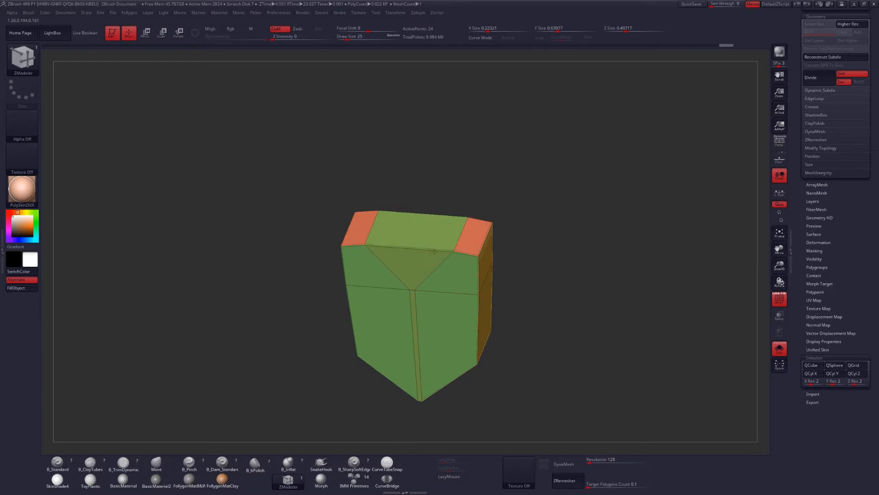
Extrude the central top face slightly upward and compare the smoothed shape with the reference
click(435, 251)
right_drag(434, 251, 424, 293)
click(466, 189)
shift+right_drag(467, 189, 477, 246)
key(d)
key(shift+d)
key(shift+z)
alt+right_drag(532, 321, 499, 316)
key(d)
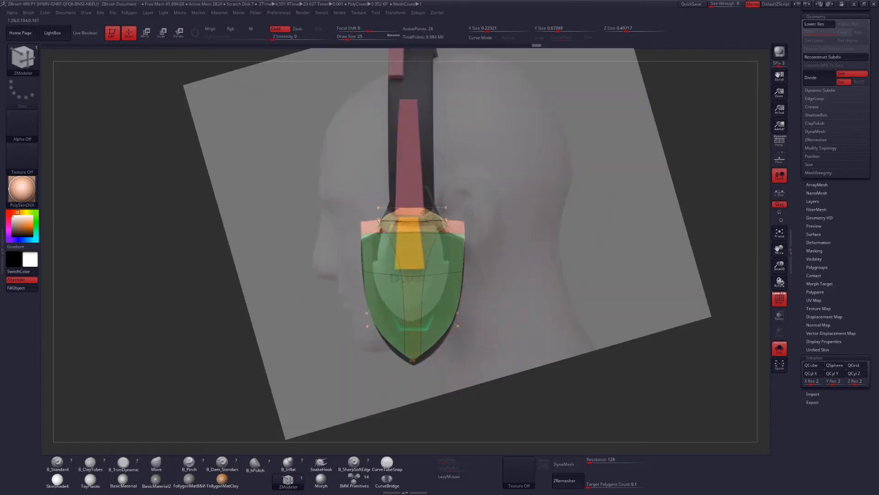
key(shift+d)
key(shift+z)
Raise and taper the extruded neck to follow the reference, up to an overall Y size of about 0.87
mouse_move(451, 203)
right_down()
mouse_move(435, 189)
mouse_move(481, 192)
mouse_move(489, 205)
mouse_move(463, 254)
mouse_move(489, 277)
mouse_move(449, 243)
right_up()
key(d)
key(shift+d)
key(d)
key(shift+z)
key(w)
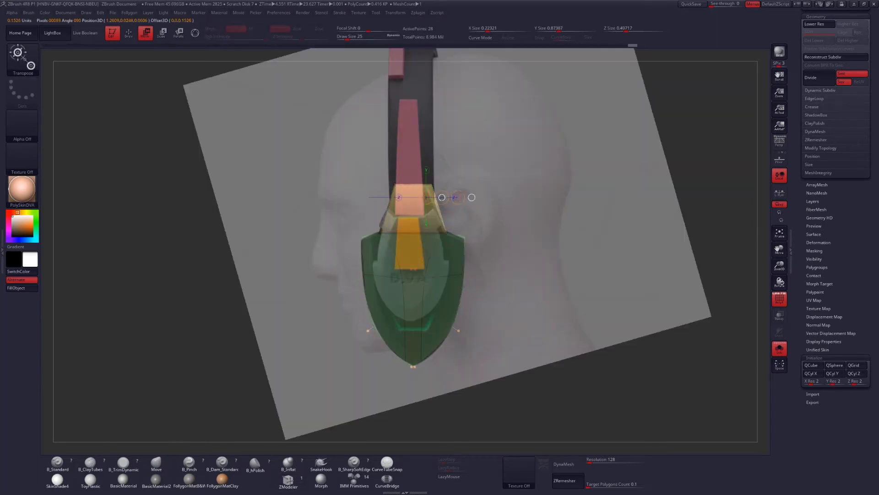
key(q)
ctrl+drag(579, 320, 581, 334)
key(shift+z)
key(shift+d)
Bevel the outer edge loop around the front face and preview the smoothed result
right_drag(537, 331, 451, 288)
alt+right_drag(452, 287, 527, 252)
key(space)
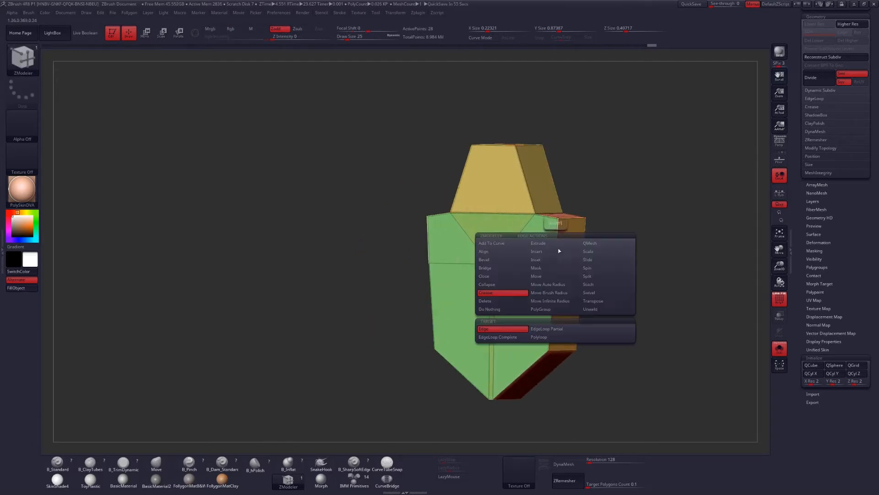
click(492, 259)
drag(555, 267, 563, 304)
right_drag(545, 364, 552, 359)
key(d)
alt+right_drag(552, 359, 499, 321)
key(shift+d)
key(d)
key(shift+d)
drag(498, 322, 502, 322)
key(ctrl+z)
key(ctrl+z)
Isolate the front vertices at the top of the neck with a mask and move them up towards the top edge
shift+right_drag(516, 304, 521, 299)
mouse_move(598, 266)
right_down()
mouse_move(563, 281)
mouse_move(589, 267)
mouse_move(540, 271)
right_up()
ctrl+right_drag(540, 271, 540, 302)
mouse_move(478, 90)
ctrl+mouse_down()
mouse_move(456, 123)
mouse_move(435, 98)
ctrl+mouse_up()
ctrl+click(435, 138)
shift+right_drag(430, 142, 485, 132)
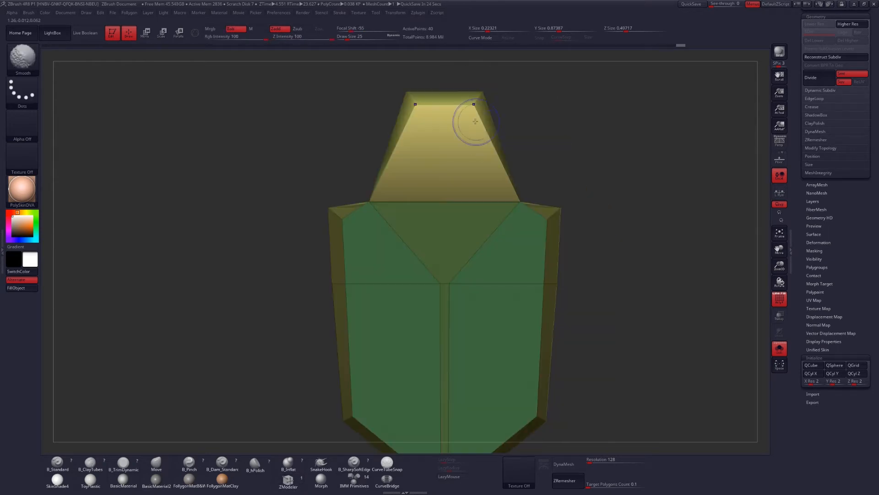
key(w)
drag(474, 116, 483, 104)
key(q)
ctrl+drag(544, 141, 557, 155)
Isolate the bevel's front shoulder corners, shift them towards the outer edge, and compare the smoothed shape with the reference
mouse_move(543, 160)
shift+right_down()
mouse_move(485, 202)
mouse_move(499, 232)
mouse_move(540, 229)
shift+right_up()
ctrl+drag(487, 213, 470, 193)
shift+right_drag(536, 231, 522, 232)
ctrl+click(521, 232)
key(w)
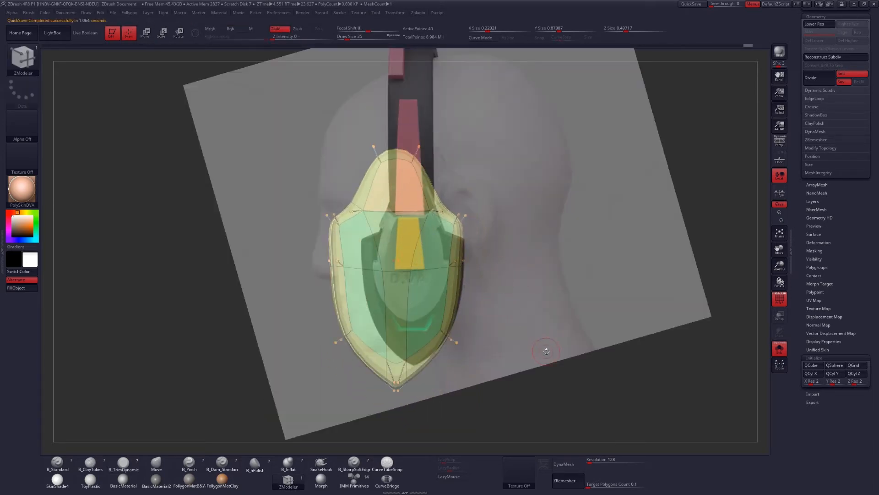
key(shift+d)
Set the ZModeler edge action to Crease, crease the neck's side edges and the adjoining shoulder edge, and preview the smoothing
right_drag(509, 299, 471, 297)
ctrl+right_drag(443, 268, 451, 289)
key(space)
click(419, 297)
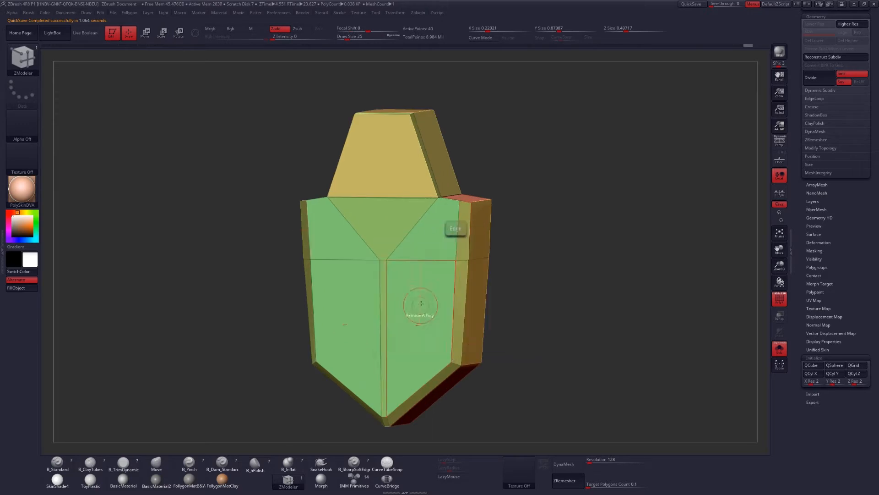
right_drag(485, 160, 467, 178)
ctrl+right_drag(467, 178, 457, 204)
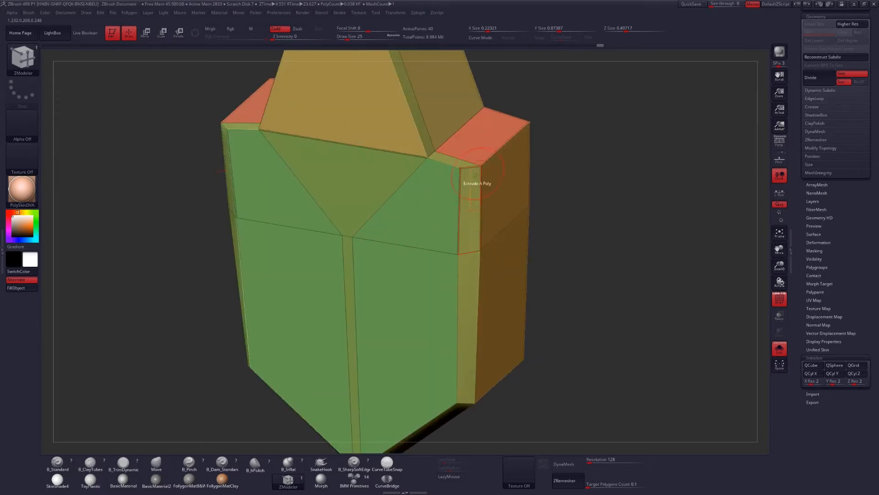
right_drag(471, 183, 420, 164)
click(407, 98)
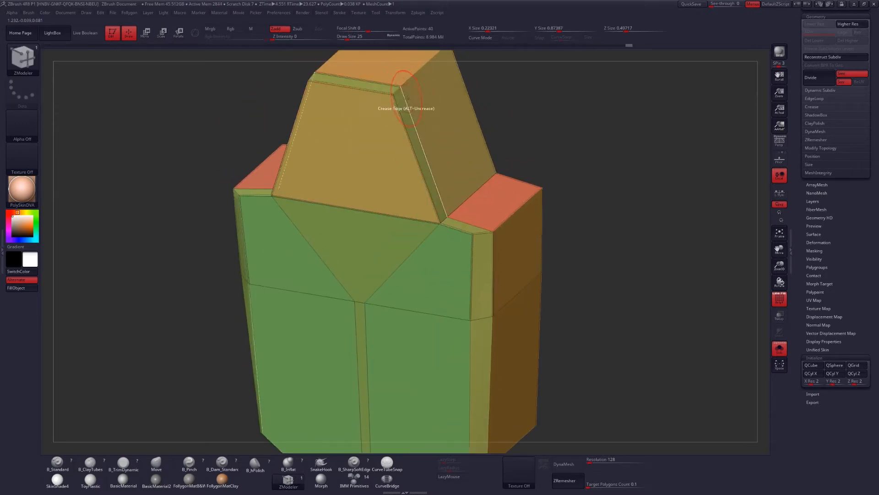
click(465, 221)
key(d)
key(shift+d)
key(d)
key(shift+d)
Crease further edges where the neck meets the shoulders, checking the smoothed shape after each one
mouse_move(458, 219)
ctrl+right_down()
mouse_move(422, 184)
mouse_move(418, 206)
ctrl+right_up()
click(435, 168)
mouse_move(435, 167)
right_down()
mouse_move(330, 229)
mouse_move(389, 357)
mouse_move(499, 311)
mouse_move(495, 303)
right_up()
key(d)
key(shift+d)
click(488, 335)
key(d)
key(shift+d)
Crease the remaining shoulder edges and compare the smoothed earpiece with the reference picture
right_drag(487, 333, 479, 313)
click(480, 305)
key(d)
key(shift+d)
click(481, 299)
key(d)
mouse_move(541, 321)
right_down()
mouse_move(499, 331)
mouse_move(541, 321)
right_up()
mouse_move(540, 321)
ctrl+right_down()
mouse_move(545, 296)
mouse_move(567, 288)
mouse_move(561, 270)
ctrl+right_up()
alt+right_drag(561, 270, 550, 353)
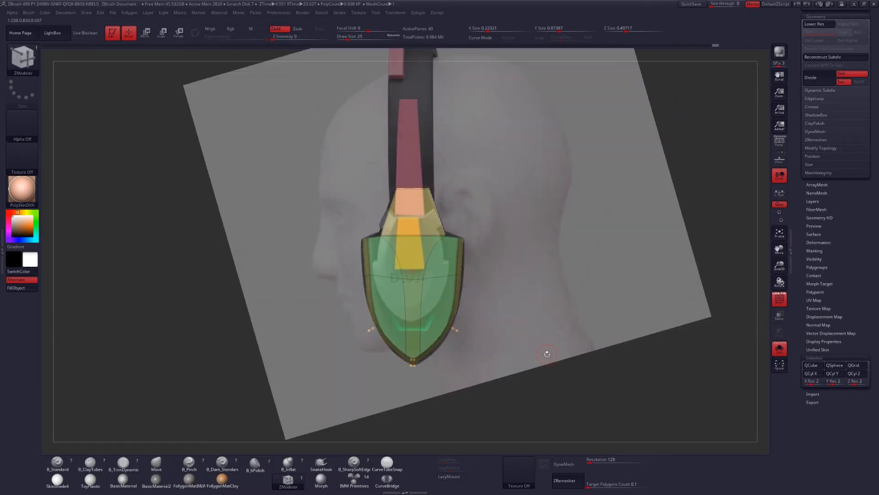
key(shift+z)
Quicksave, initialize a second part as a QCube, and move it in front of the earpiece
mouse_move(807, 291)
mouse_down()
mouse_move(806, 426)
mouse_move(804, 10)
mouse_up()
shift+click(864, 240)
click(815, 360)
key(9)
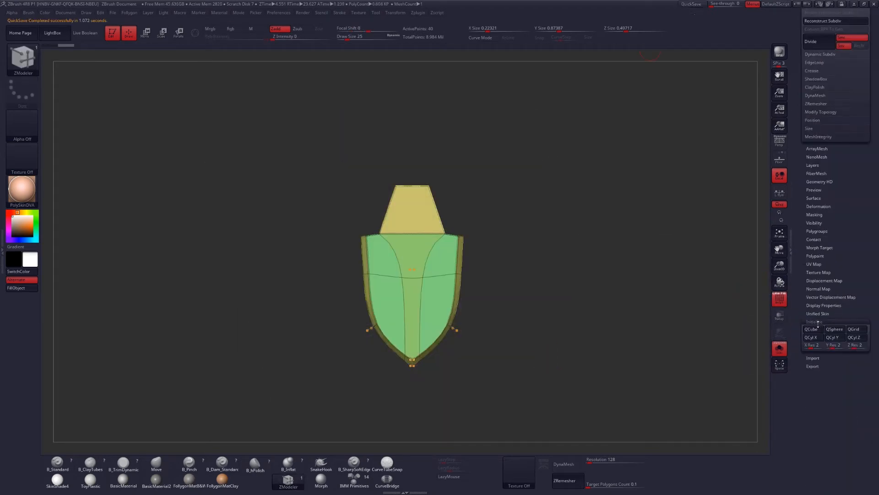
click(814, 328)
key(shift+d)
mouse_move(528, 312)
shift+mouse_down()
mouse_move(461, 253)
mouse_move(423, 250)
shift+mouse_up()
key(w)
drag(386, 202, 574, 265)
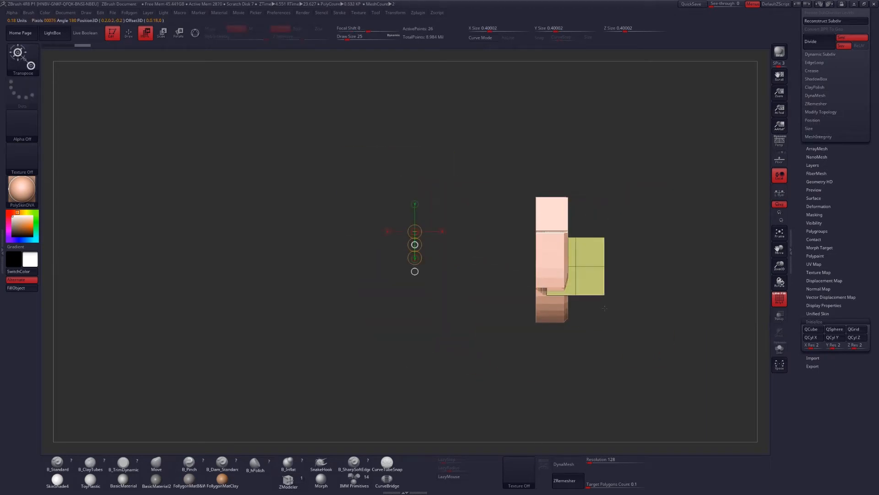
key(q)
alt+drag(590, 321, 525, 314)
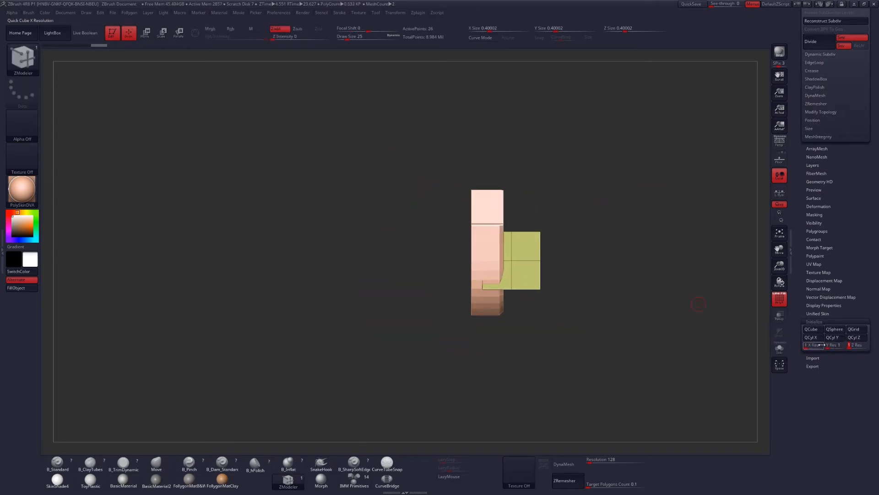
Set the X, Y and Z initialize resolutions to 1, recreate the QCube, and place it over the reference's inner plate
drag(832, 347, 823, 347)
click(812, 329)
key(w)
drag(280, 232, 469, 301)
key(q)
shift+drag(582, 316, 516, 307)
alt+drag(430, 169, 504, 205)
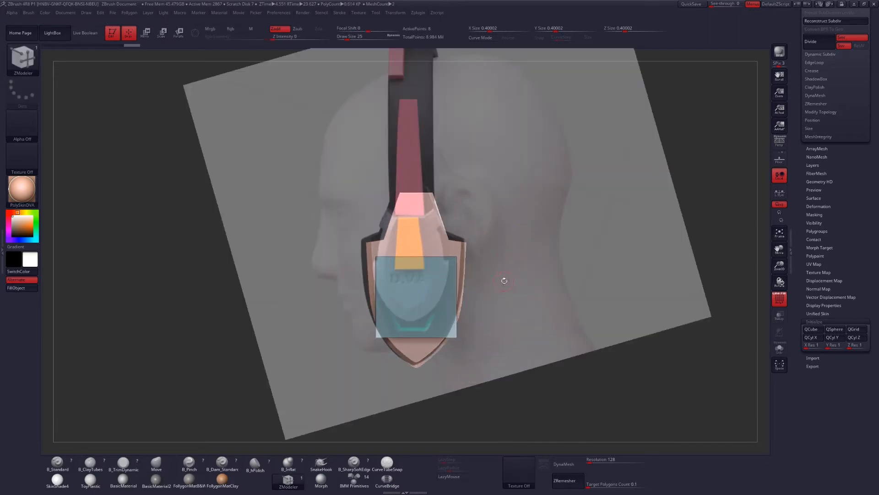
key(space)
click(415, 285)
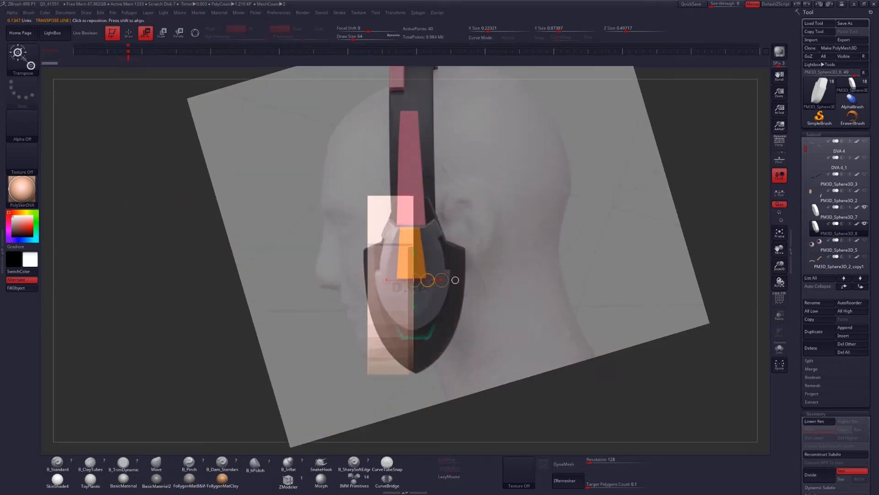
Move the duplicated earpiece outward and scale it down over the reference's inner plate, to about 0.14 × 0.55 × 0.31
drag(432, 280, 479, 283)
click(157, 51)
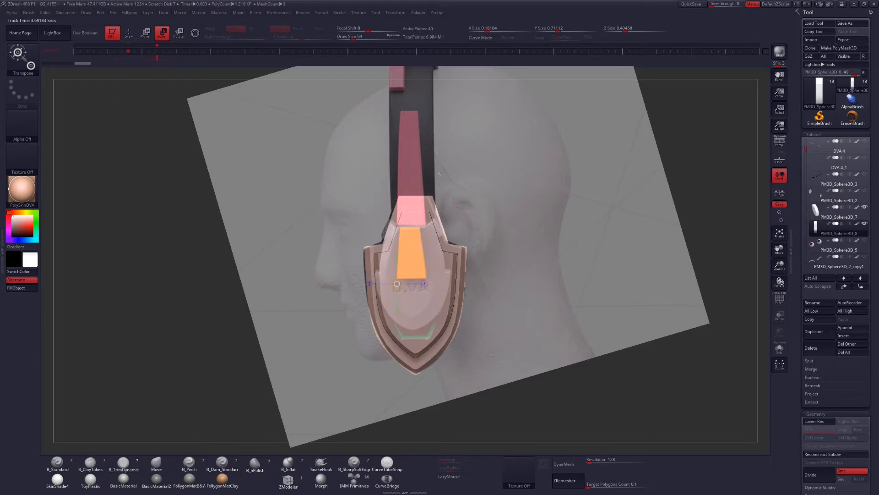
drag(487, 273, 467, 276)
drag(432, 313, 432, 305)
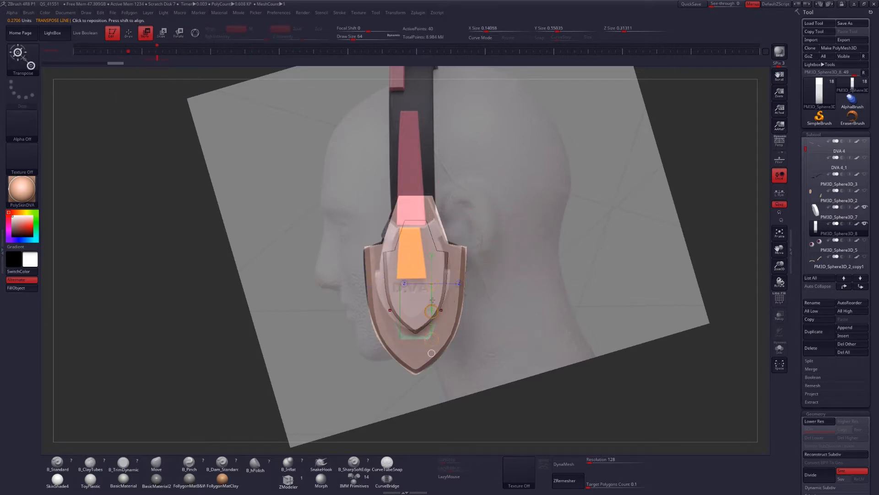
Shorten and widen the inner plate to match the reference, to a Y size of about 0.43 and Z size of about 0.36
key(q)
key(shift+d)
key(shift+f)
key(w)
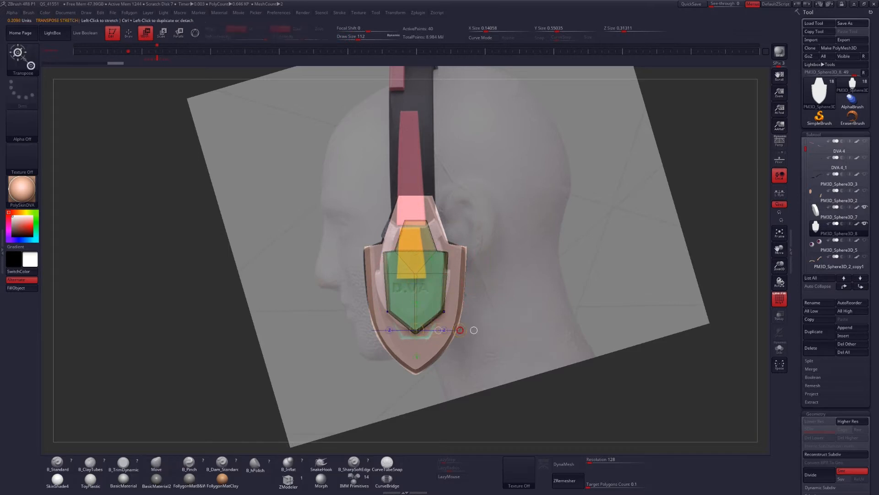
key(d)
key(Return)
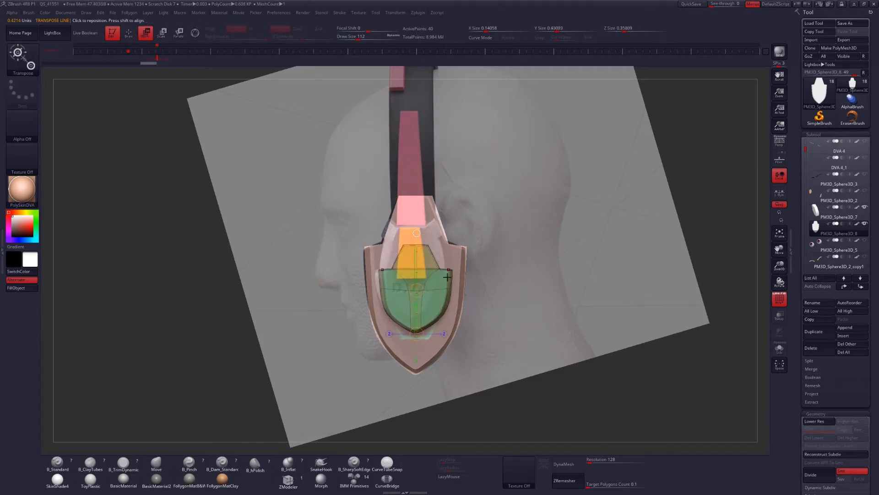
Switch the masking brush to MaskLasso and adjust the inner plate's isolated shoulder points against the reference
key(q)
key(ctrl+space)
click(487, 452)
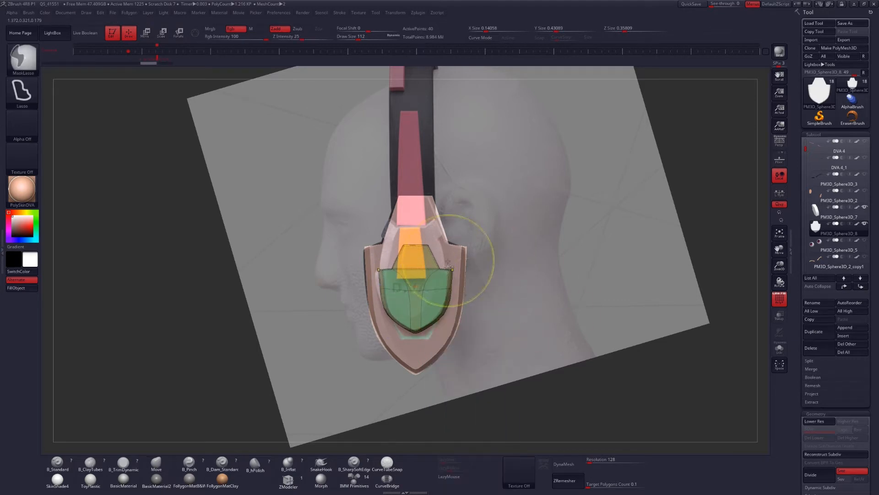
key(w)
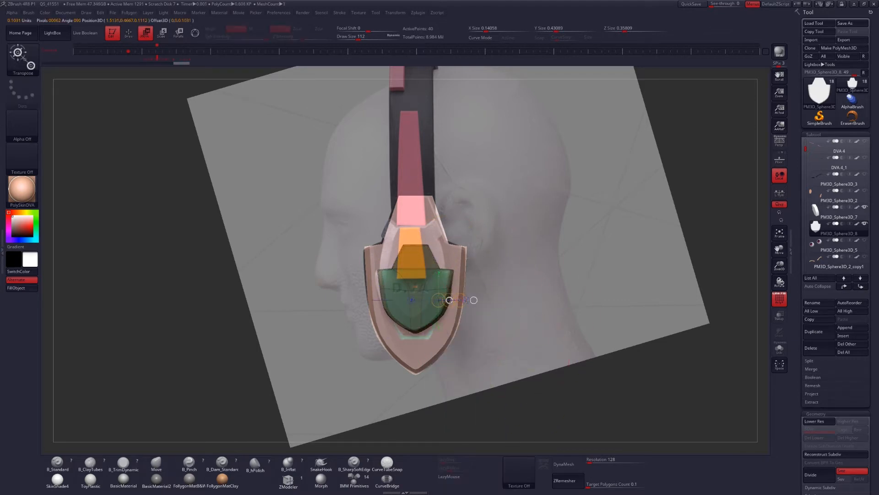
key(q)
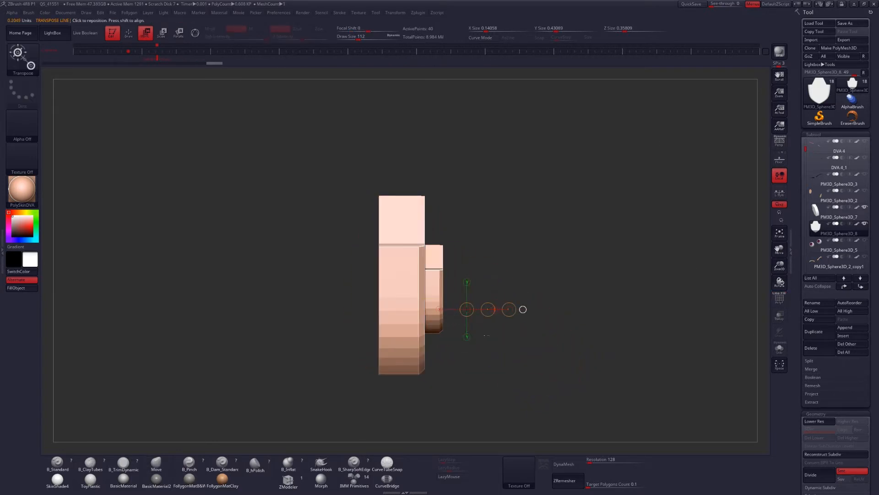
Select the outer earpiece and, using an inverted mask in side view, reduce its thickness to an X size of about 0.16
key(q)
mouse_move(550, 349)
mouse_down()
mouse_move(508, 359)
mouse_move(531, 359)
mouse_move(510, 348)
mouse_move(545, 358)
mouse_up()
click(820, 212)
key(w)
click(453, 334)
key(ctrl+z)
key(q)
ctrl+drag(423, 182, 431, 410)
ctrl+click(481, 371)
key(w)
drag(479, 333, 492, 334)
key(q)
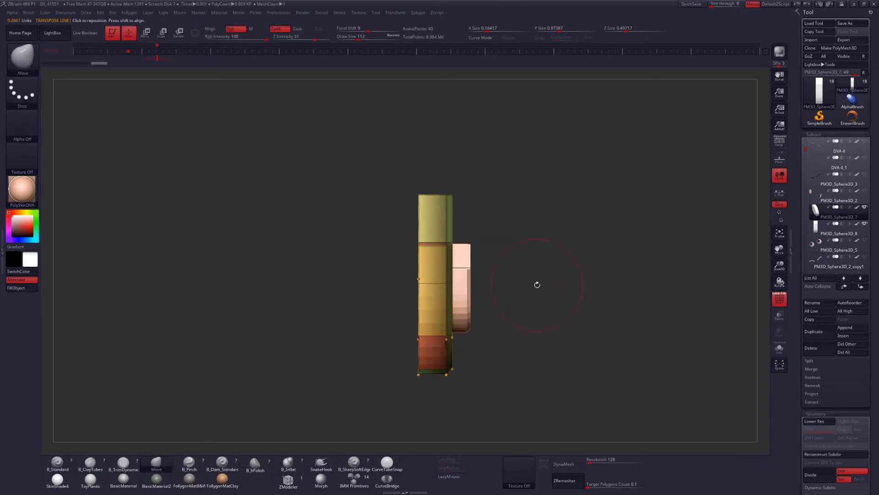
Select the inner plate and use masks to raise and widen its neck top, to an overall Y size of about 0.45
click(817, 227)
key(shift+f)
shift+drag(628, 307, 522, 317)
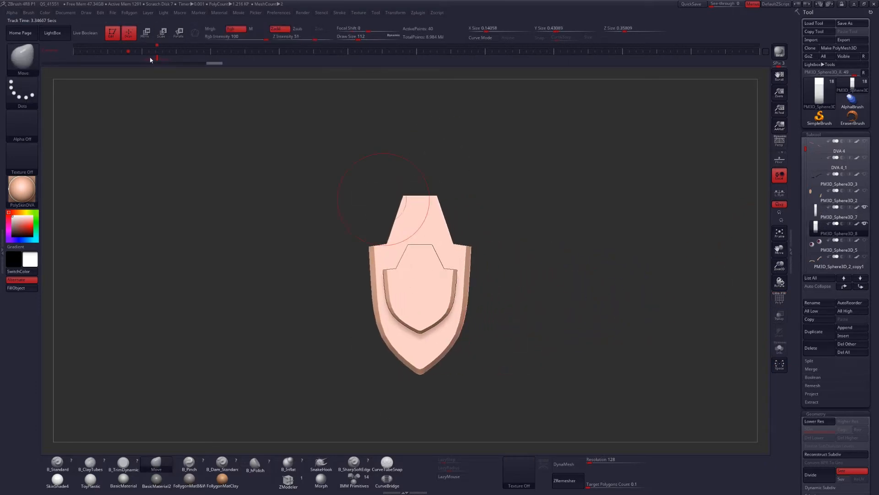
click(151, 59)
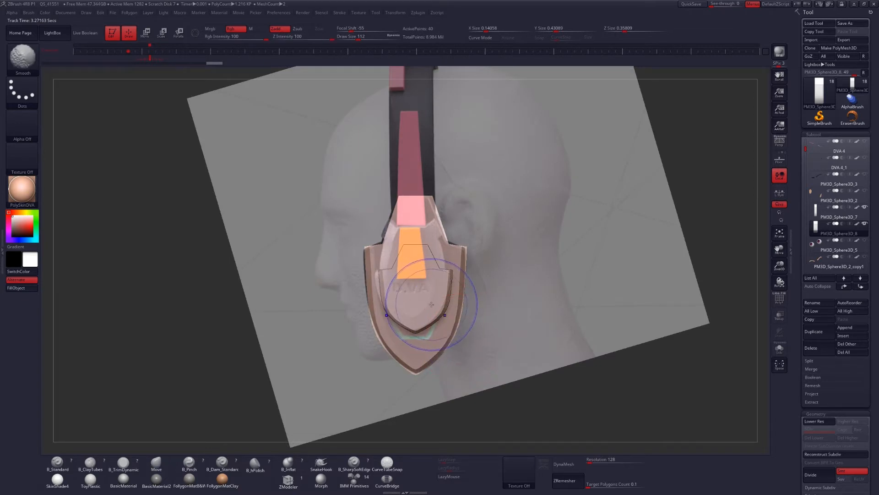
key(shift+f)
key(shift+d)
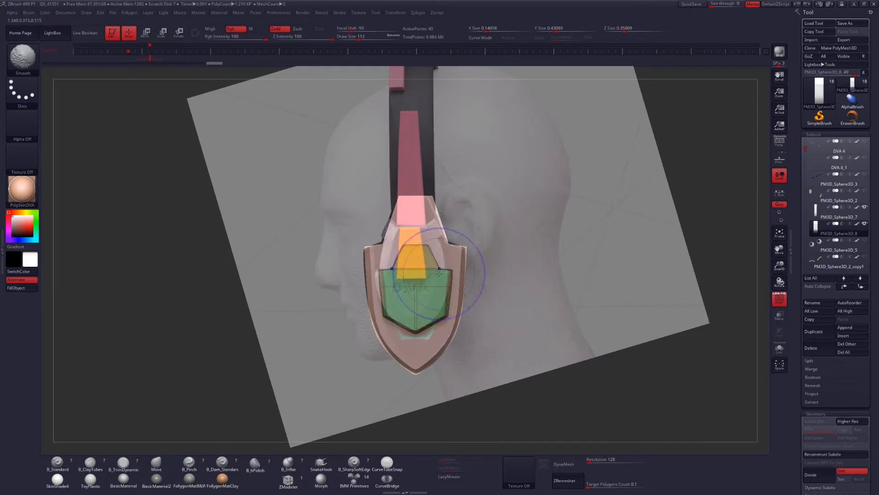
key(w)
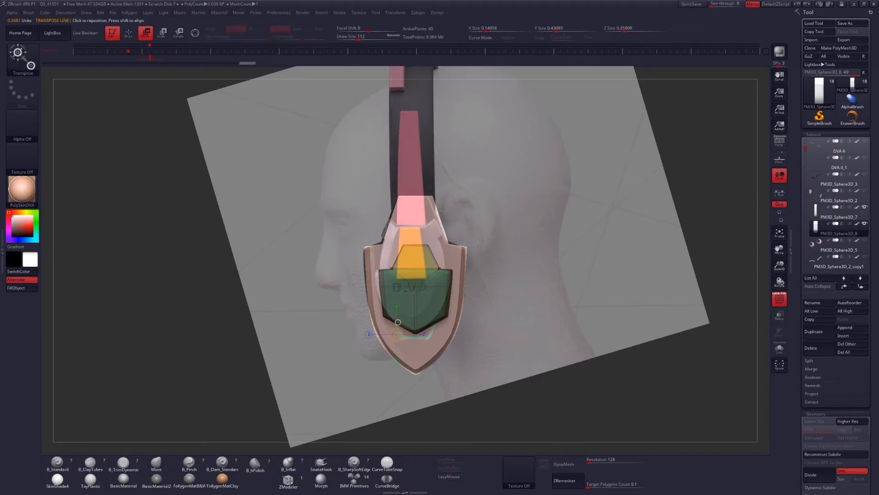
key(q)
key(w)
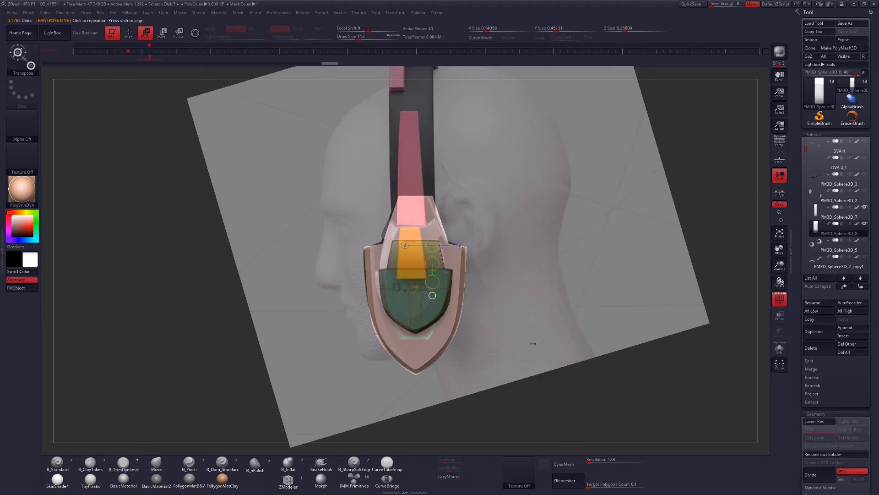
key(q)
Show the inner plate alone over the reference and shift its isolated shoulder points to follow the outline
key(shift)
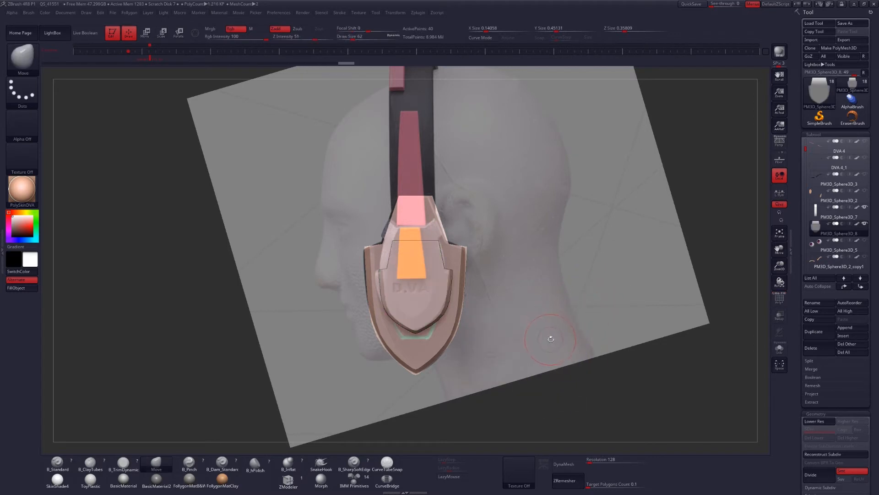
key(ctrl+shift+f)
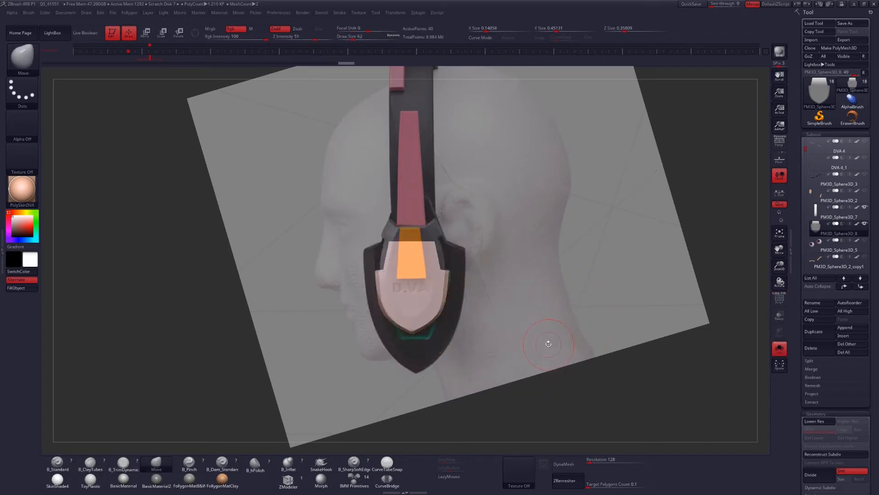
key(shift+f)
key(w)
key(shift+f)
key(shift+f)
drag(441, 270, 466, 280)
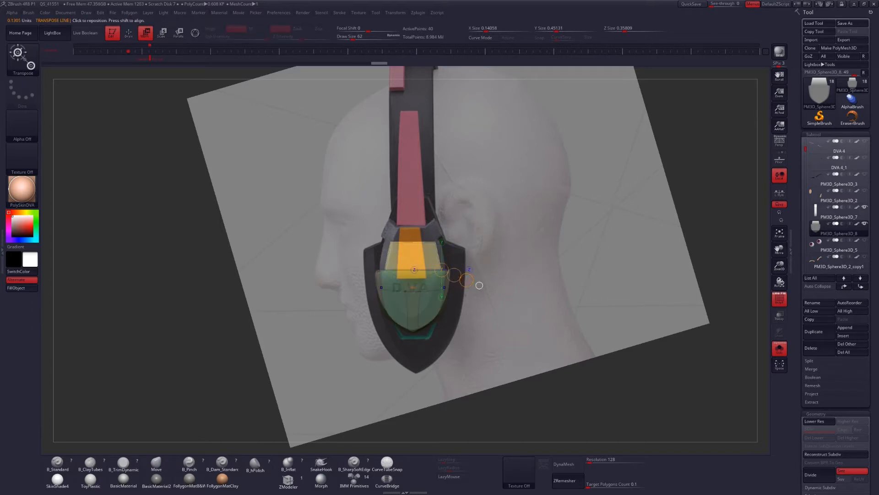
key(q)
key(shift+d)
key(shift+d)
key(shift+z)
Insert a horizontal edge loop across the middle of the inner plate's neck with ZModeler
ctrl+right_drag(565, 330, 559, 349)
key(b)
key(z)
key(m)
key(space)
click(400, 237)
click(405, 281)
Quicksave the project and look through the preferences
key(ctrl+s)
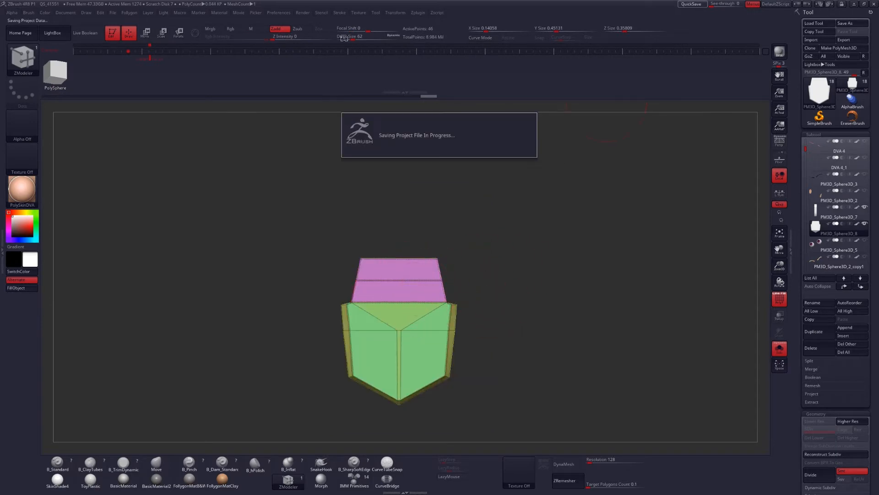
click(279, 13)
click(294, 56)
click(295, 65)
click(301, 93)
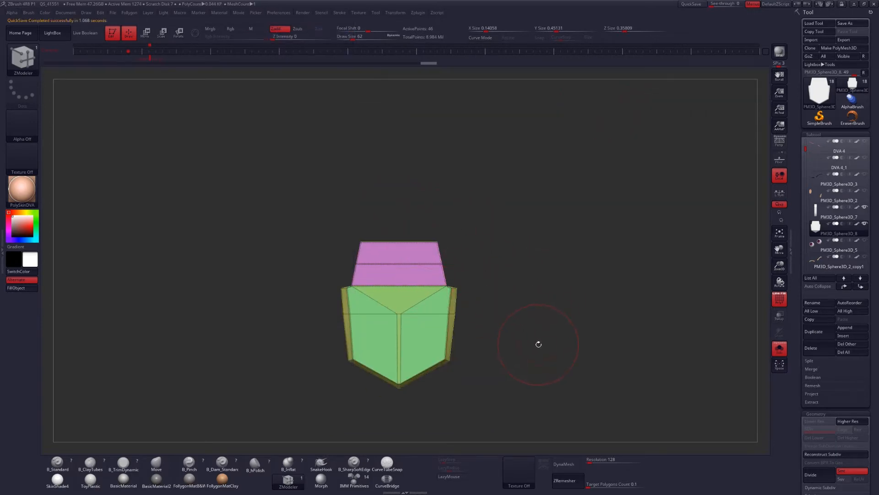
Extrude the side faces of the inner plate's upper neck section outward with ZModeler, forming a tab on each side
click(144, 52)
key(shift+z)
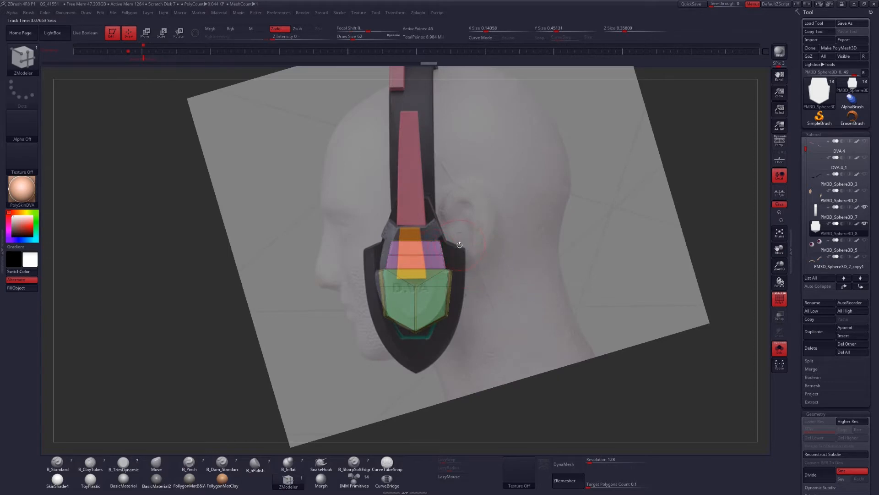
key(space)
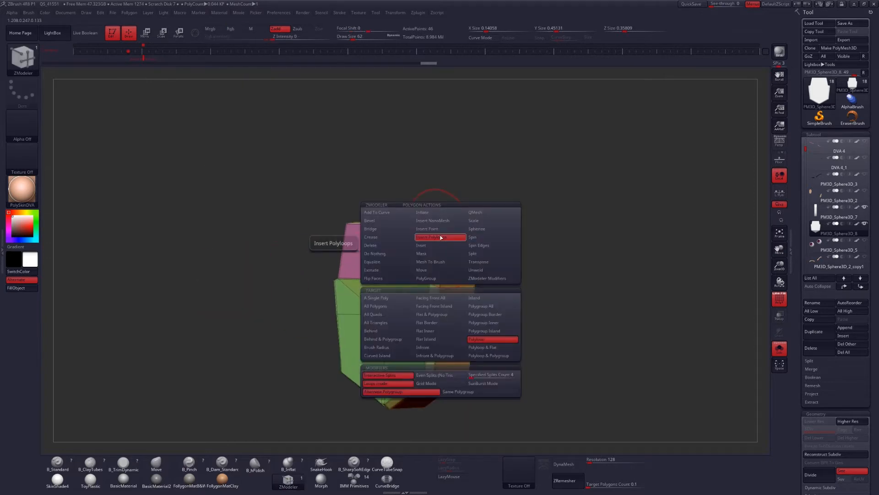
drag(428, 235, 457, 233)
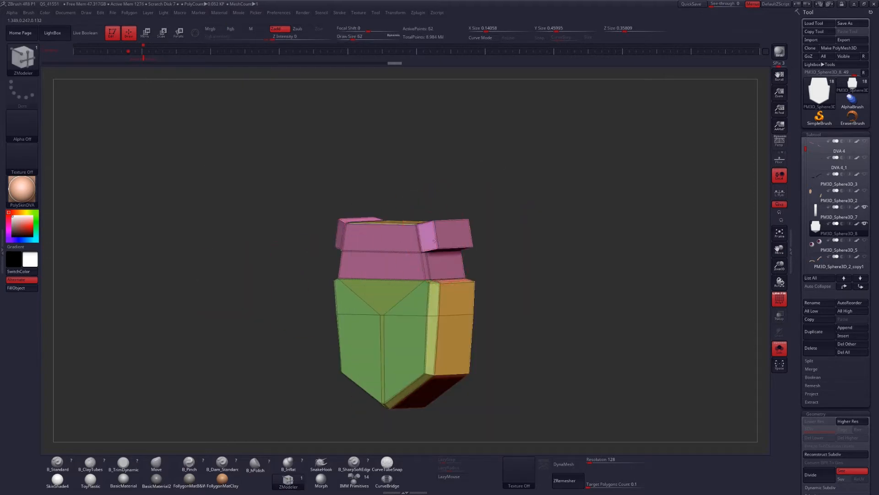
Set the edge action to Crease, crease the edges where the side tabs meet the neck, and preview the smoothed result
key(space)
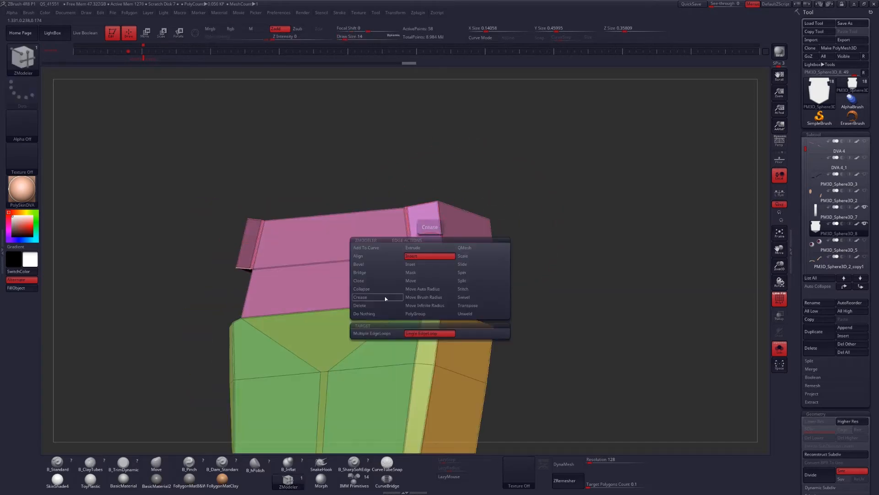
click(386, 298)
drag(520, 328, 379, 196)
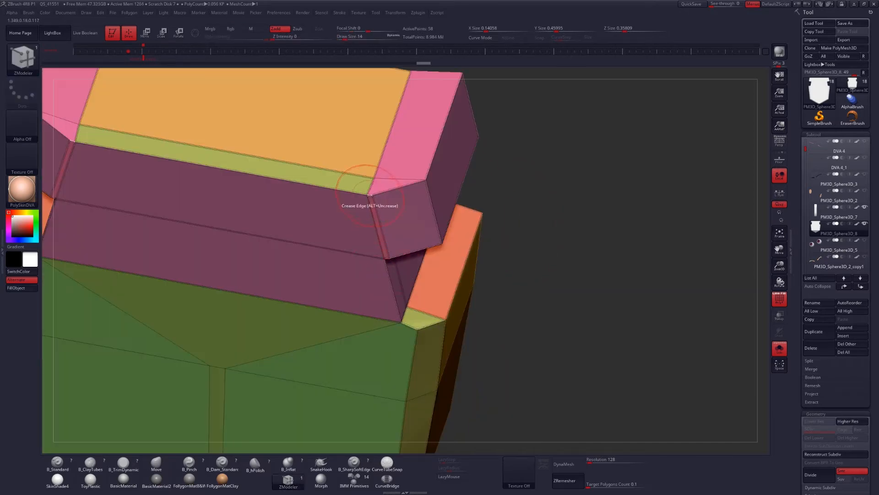
click(370, 196)
key(d)
key(shift+d)
drag(550, 229, 403, 197)
key(d)
key(shift+d)
key(d)
drag(591, 137, 520, 281)
Mask the inner plate's lower body and raise the upper neck section with its side tabs to match the reference
drag(151, 63, 469, 64)
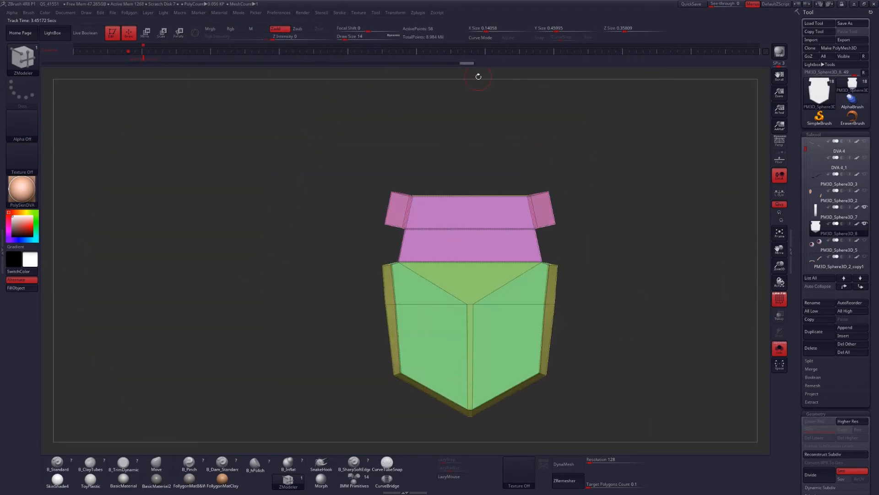
key(Left)
key(shift+z)
key(w)
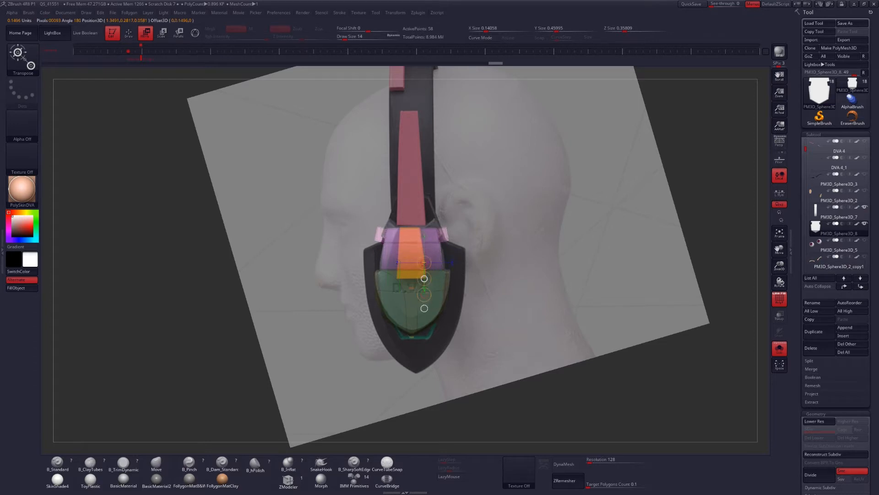
key(q)
Mask and move the inner plate's tab and bottom tip points to fit the reference, to a Y size of about 0.53
mouse_move(446, 241)
mouse_down()
mouse_move(458, 222)
mouse_move(428, 233)
mouse_move(467, 227)
mouse_move(457, 225)
mouse_up()
ctrl+click(458, 224)
key(w)
key(q)
key(shift+d)
key(d)
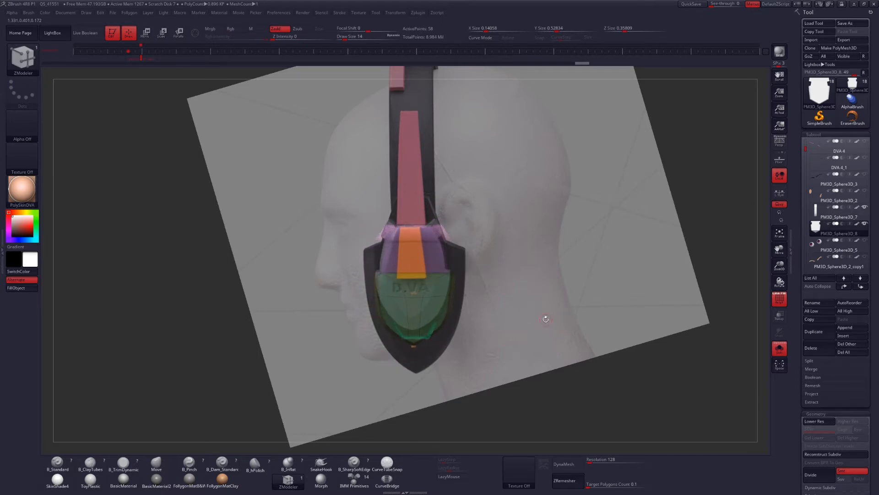
Rotate the inner plate's side tabs to follow the reference, to a Y size of about 0.55
ctrl+drag(553, 324, 540, 310)
key(r)
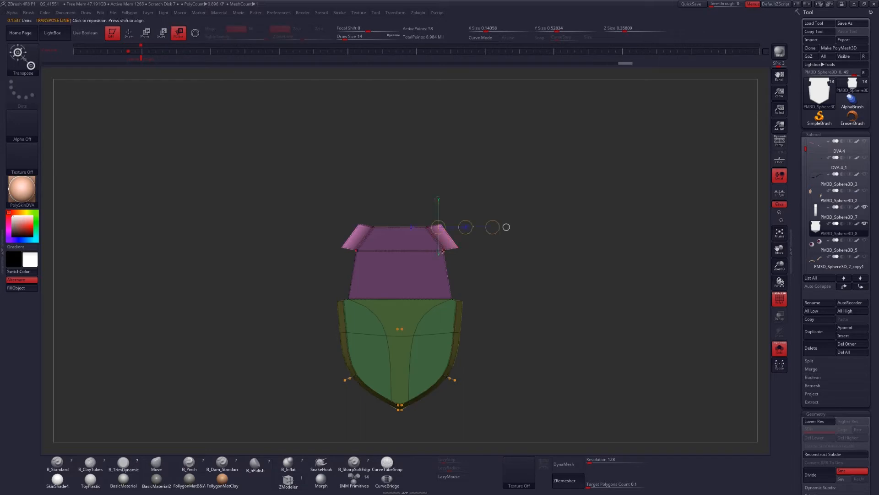
key(q)
mouse_move(472, 292)
mouse_down()
mouse_move(541, 298)
mouse_move(485, 298)
mouse_up()
alt+drag(527, 311, 564, 346)
click(138, 57)
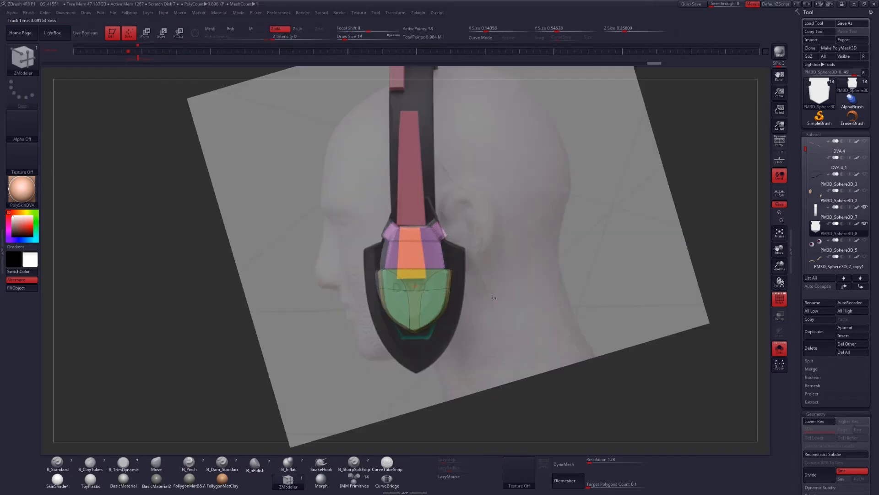
Insert extra edge loops across the inner plate's upper section with ZModeler and set the edge target to Edge
key(shift+z)
key(f)
key(space)
click(402, 237)
key(space)
click(362, 336)
right_drag(406, 232, 370, 229)
key(space)
key(space)
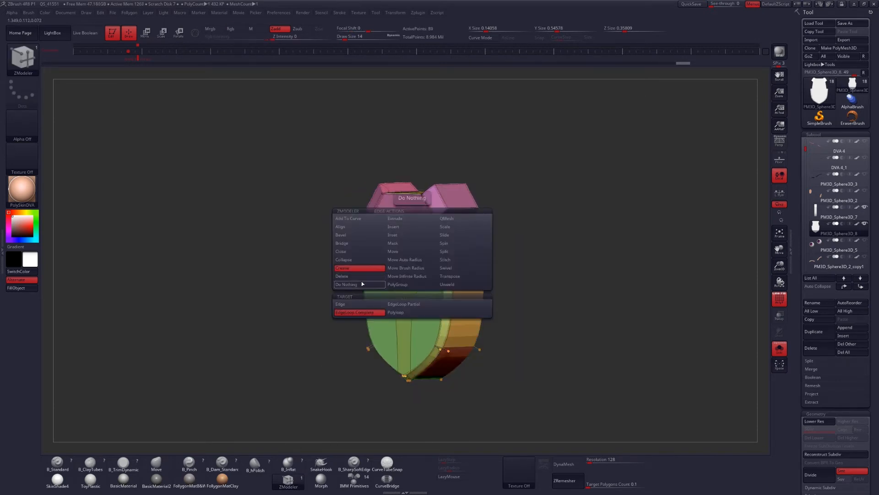
click(360, 304)
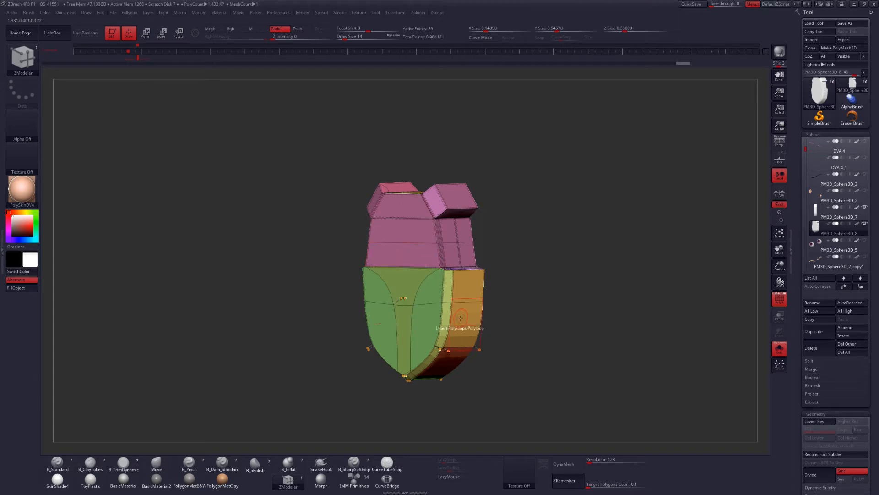
Widen the middle edge loops of the inner plate's upper section so its sides curve along the reference outline
mouse_move(566, 288)
mouse_down()
mouse_move(535, 294)
mouse_move(544, 292)
mouse_move(532, 298)
mouse_move(544, 308)
mouse_move(552, 281)
mouse_up()
right_drag(552, 280, 530, 253)
click(136, 55)
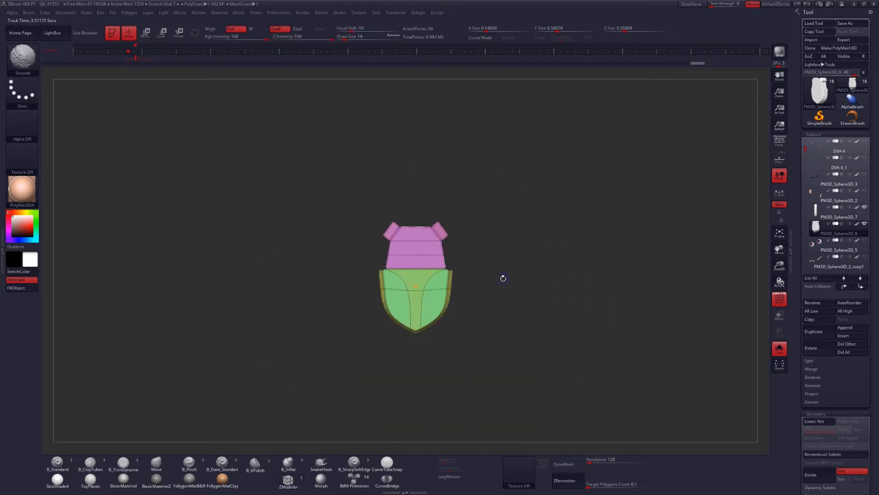
key(shift+z)
key(w)
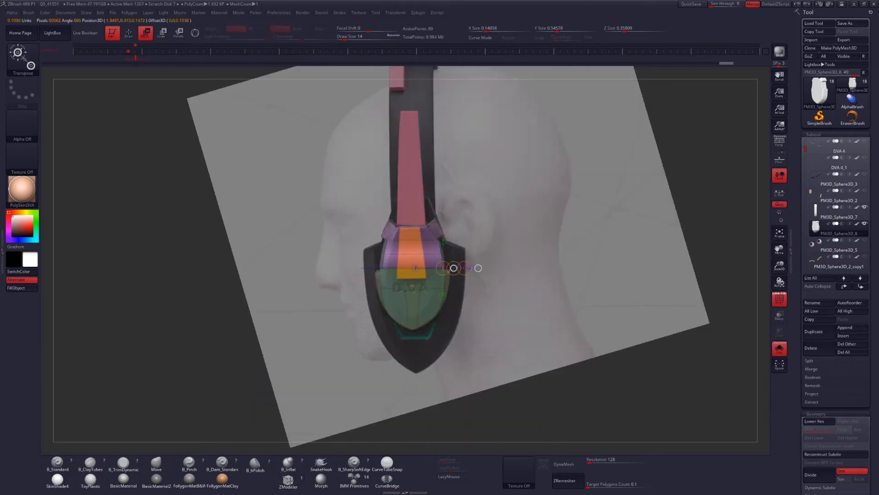
key(q)
Show the outer earpiece together with the inner plate, compare both with the reference, and hide the reference and polyframe
ctrl+shift+click(580, 248)
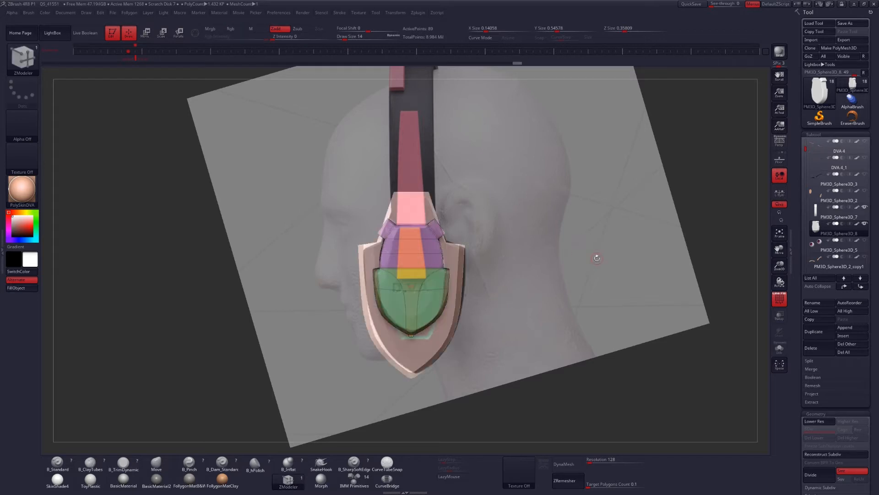
right_drag(583, 263, 581, 268)
key(shift+z)
key(shift+z)
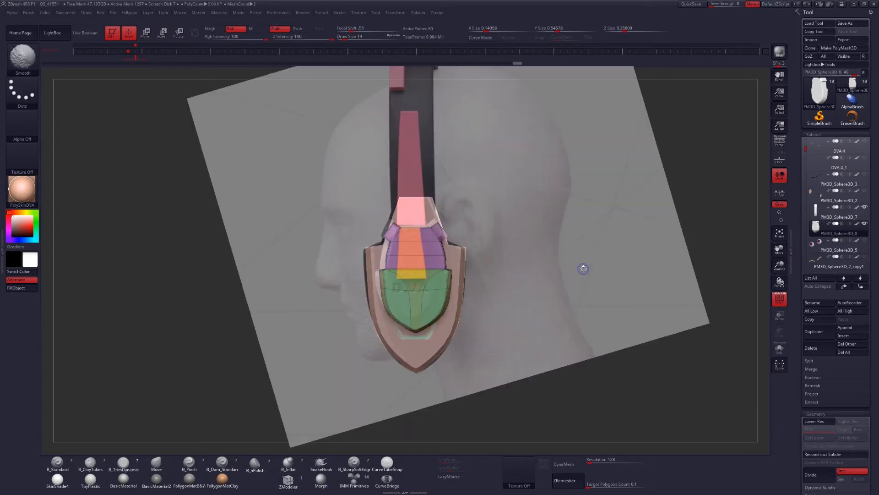
key(shift+z)
key(shift+f)
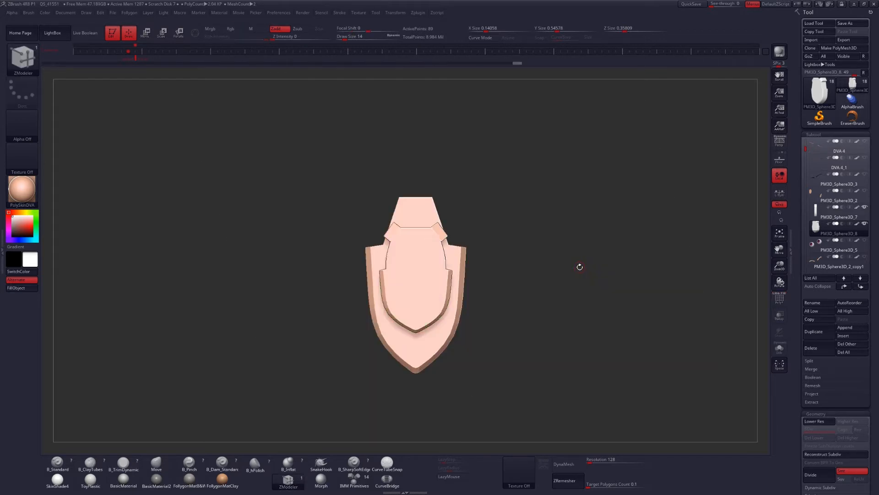
Switch the earpiece parts to BasicMaterial for a neutral grey display
drag(579, 266, 616, 265)
alt+drag(616, 264, 634, 289)
key(shift+f)
key(w)
key(shift+f)
key(q)
drag(501, 307, 552, 284)
click(133, 476)
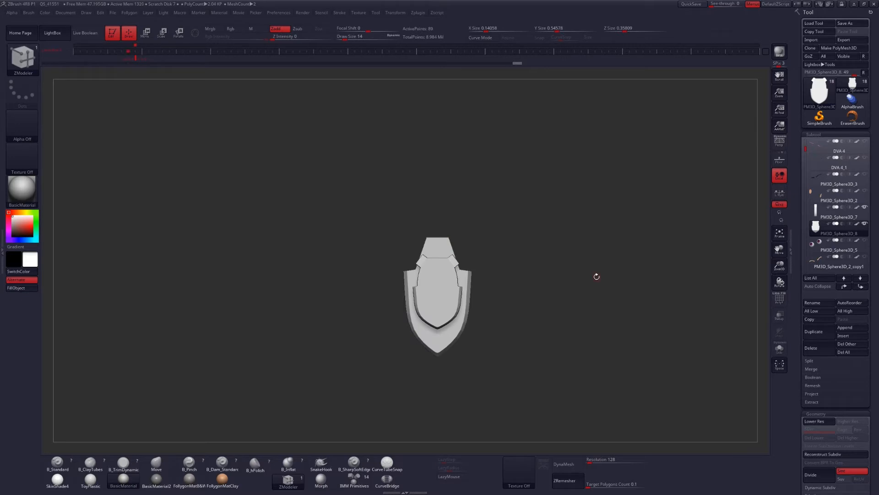
Duplicate the inner plate subtool and replace the copy's geometry with a QCube of resolution 1
click(814, 333)
key(Down)
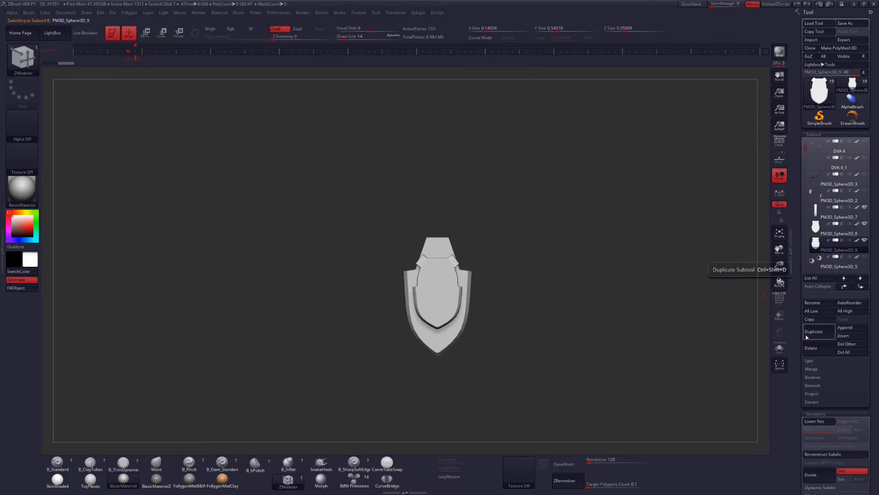
drag(797, 337, 796, 237)
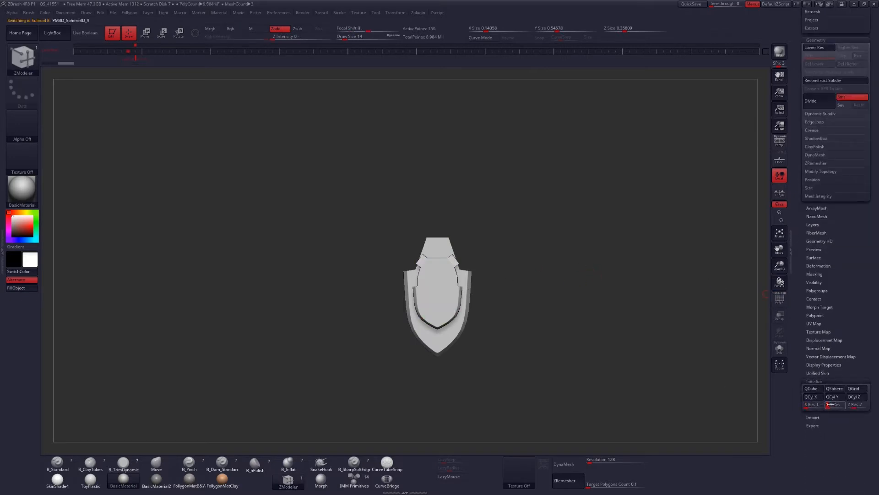
click(816, 389)
shift+drag(481, 283, 462, 280)
Resize the cube to about 0.12 by 0.25 in X and Y and place it on the inner plate's upper front
key(w)
shift+drag(392, 266, 481, 290)
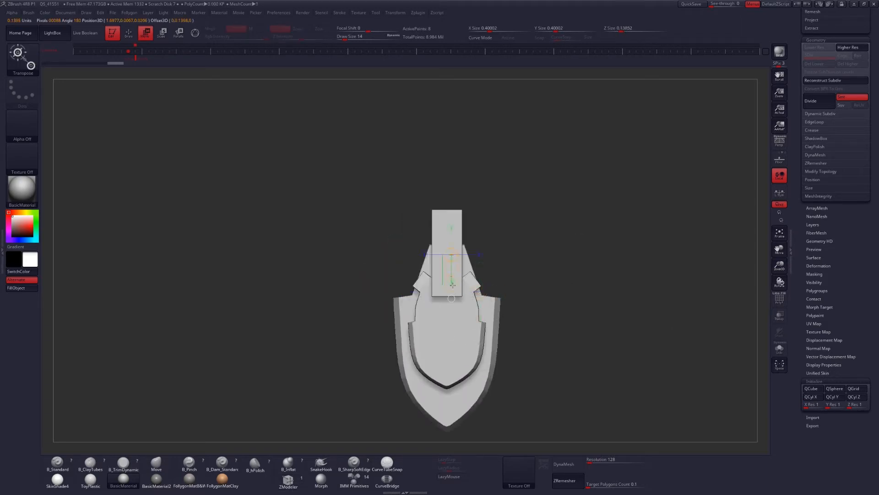
mouse_move(377, 347)
shift+mouse_down()
mouse_move(416, 322)
mouse_move(500, 332)
mouse_move(405, 328)
shift+mouse_up()
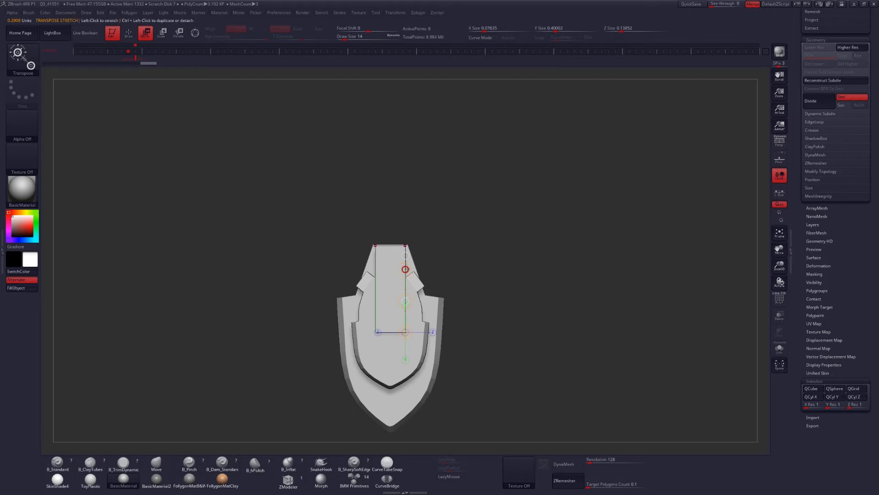
right_drag(396, 297, 396, 316)
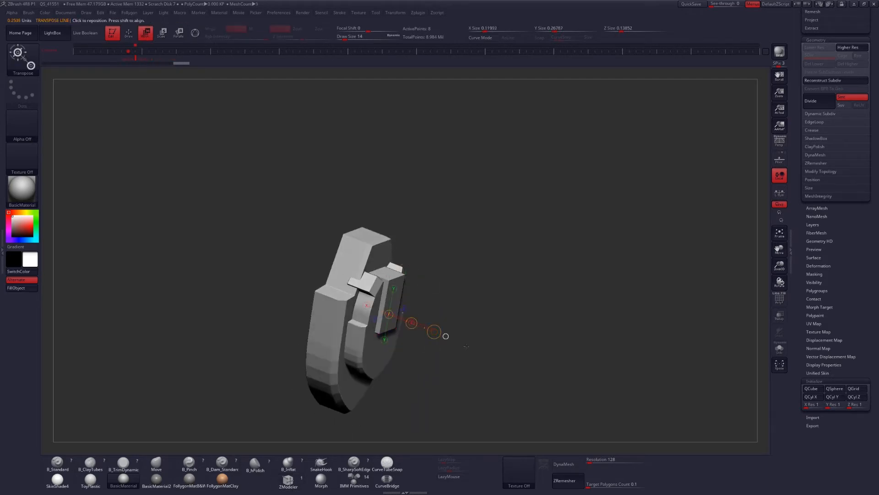
shift+drag(426, 271, 414, 302)
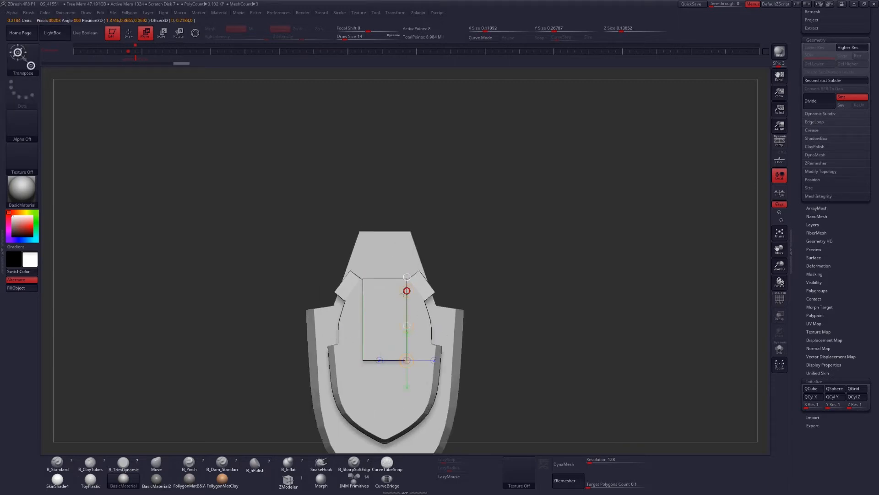
key(q)
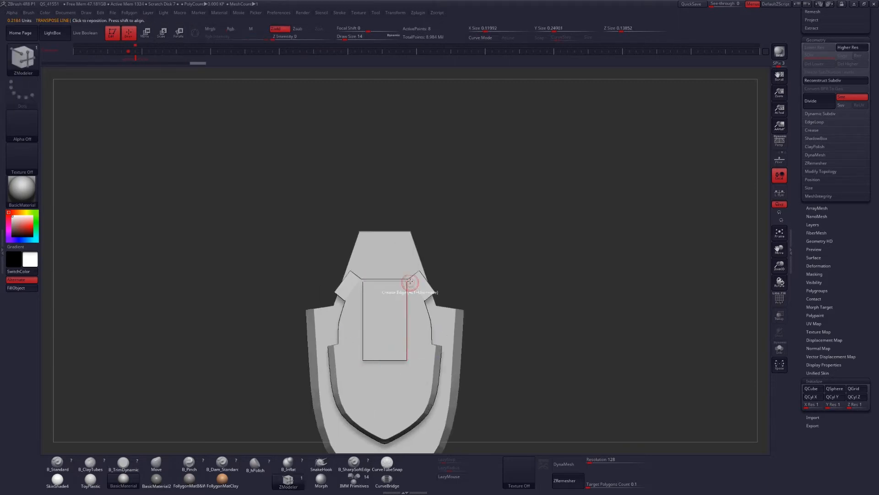
Mask the block's ends in turn, narrowing its top and widening its bottom into a trapezoid with a Z size of about 0.19
ctrl+drag(430, 293, 440, 270)
ctrl+click(500, 273)
key(w)
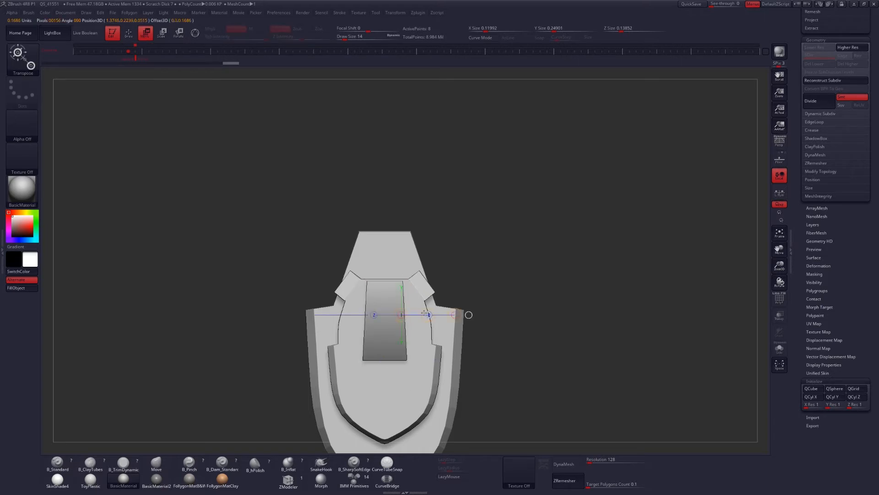
key(q)
ctrl+click(466, 309)
key(w)
drag(429, 315, 444, 315)
key(q)
drag(479, 293, 502, 303)
ctrl+drag(480, 304, 507, 315)
Isolate the trapezoid block, crease its edges with ZModeler, and preview the smoothed shape from several angles
key(alt+s)
key(shift+f)
key(space)
click(374, 284)
click(349, 358)
key(d)
key(shift+d)
click(380, 361)
drag(326, 316, 372, 302)
key(shift+d)
click(350, 274)
key(d)
drag(451, 330, 402, 330)
key(shift+d)
Duplicate the trapezoid block and move the copy up above the original on the earpiece
drag(827, 227, 826, 319)
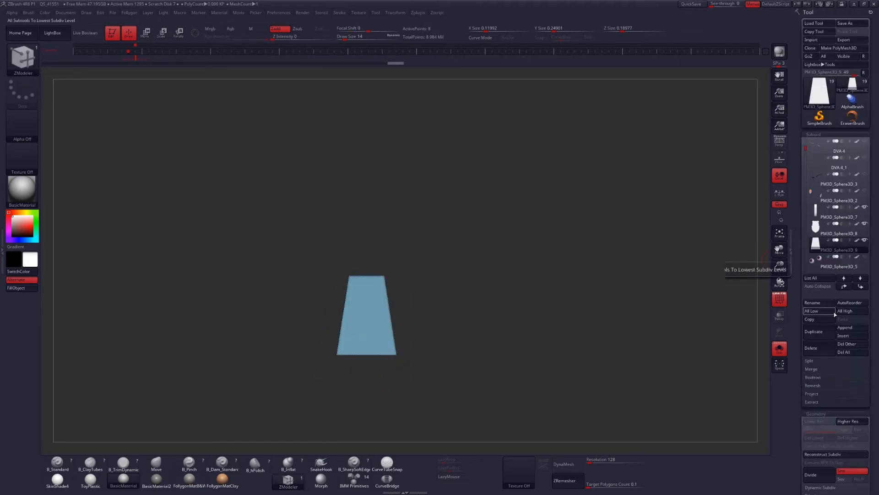
key(alt+s)
alt+drag(508, 298, 545, 266)
key(shift+f)
key(w)
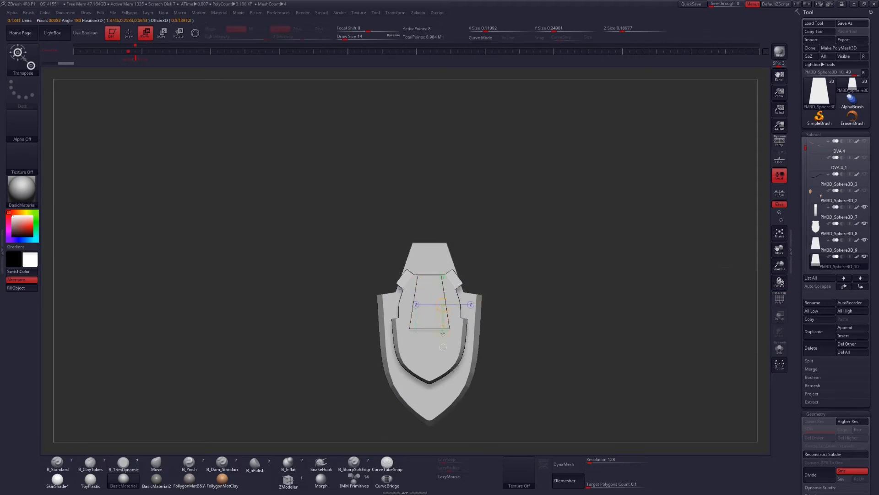
mouse_move(481, 271)
shift+mouse_down()
mouse_move(545, 271)
mouse_move(516, 301)
mouse_move(481, 285)
shift+mouse_up()
Stretch and narrow the copied block into a tall tapered arm matching the reference, about 0.56 in Y and 0.14 in Z
key(shift+z)
alt+drag(486, 264, 440, 164)
key(shift+z)
ctrl+right_drag(413, 196, 425, 225)
drag(447, 224, 441, 224)
key(q)
shift+right_drag(406, 208, 433, 207)
mouse_move(433, 207)
ctrl+right_down()
mouse_move(412, 221)
mouse_move(400, 270)
ctrl+right_up()
Reduce the tall arm's depth to about 0.10 in X and extend its height to about 0.57 in Y
key(w)
key(alt+s)
key(alt+s)
mouse_move(367, 277)
shift+mouse_down()
mouse_move(427, 278)
mouse_move(415, 274)
shift+mouse_up()
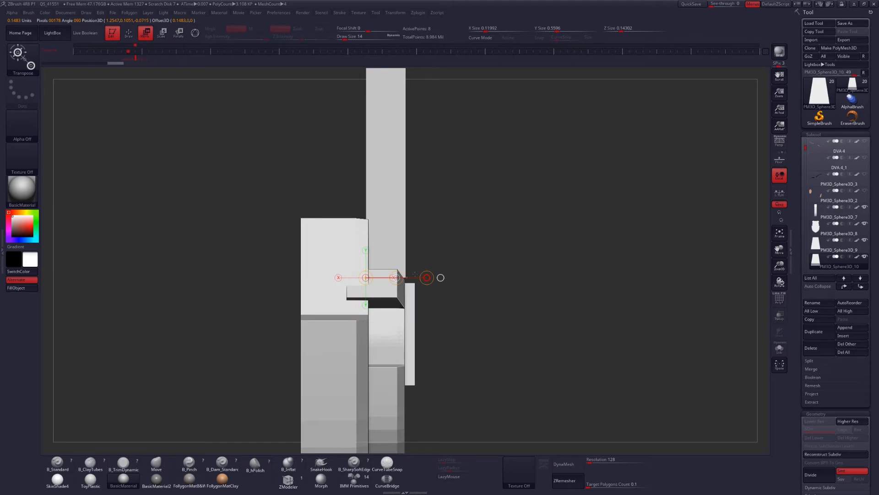
shift+right_drag(458, 115, 436, 93)
alt+right_drag(437, 93, 420, 155)
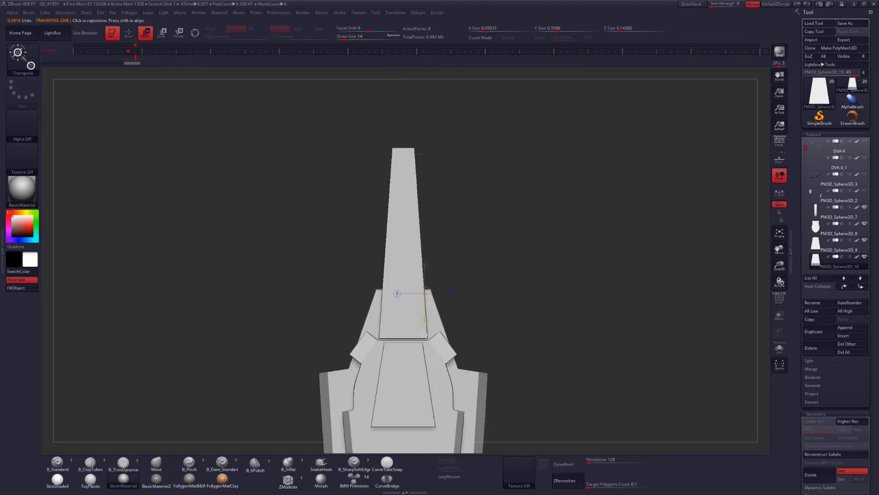
shift+right_drag(412, 346, 403, 343)
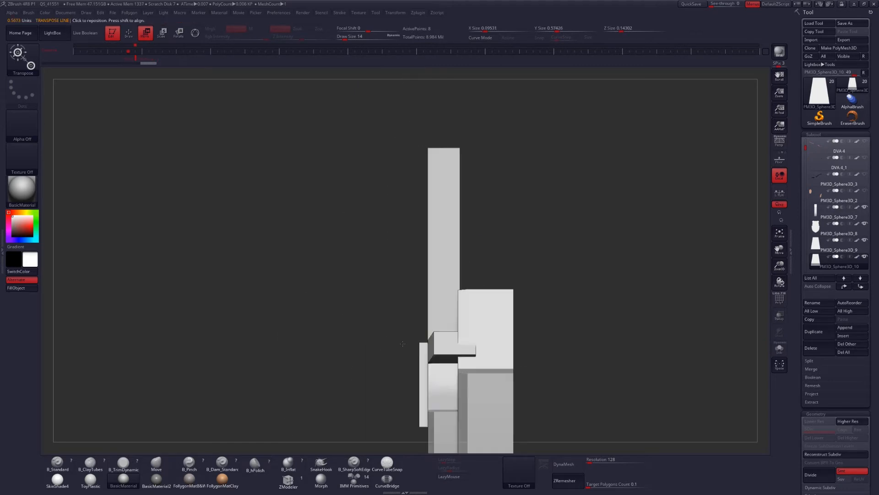
Mask one side of the tall arm and shift the other to thin it to an X size of about 0.07
mouse_move(501, 334)
right_down()
mouse_move(476, 329)
mouse_move(455, 251)
right_up()
key(alt+s)
ctrl+drag(450, 187, 453, 375)
ctrl+click(485, 371)
key(alt+s)
right_drag(486, 367, 484, 396)
drag(465, 309, 467, 310)
shift+right_drag(466, 310, 486, 272)
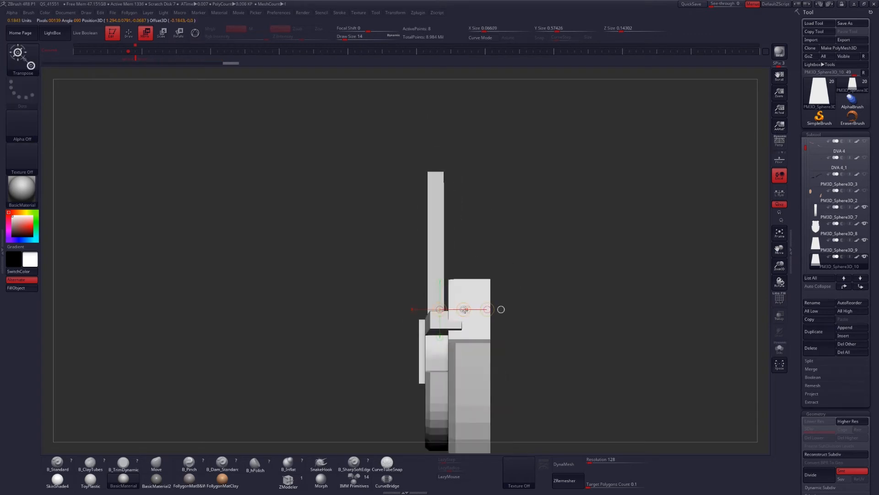
drag(466, 311, 463, 311)
right_drag(463, 311, 465, 366)
ctrl+right_drag(464, 293, 466, 319)
drag(466, 320, 465, 319)
key(q)
mouse_move(465, 319)
right_down()
mouse_move(457, 338)
mouse_move(477, 295)
mouse_move(459, 271)
right_up()
right_drag(417, 341, 478, 246)
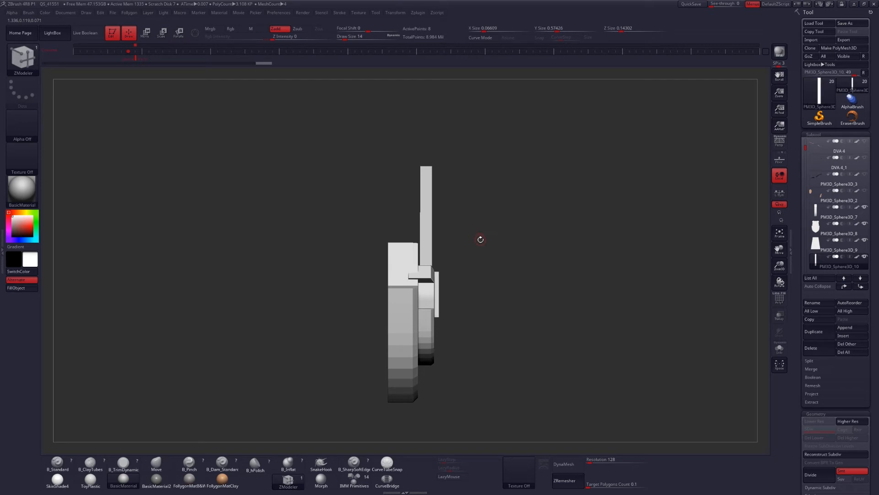
Tilt the inner plate, trapezoid block and tall arm together with multi-subtool Transpose, leaving the outer earpiece in place
click(827, 229)
key(shift+f)
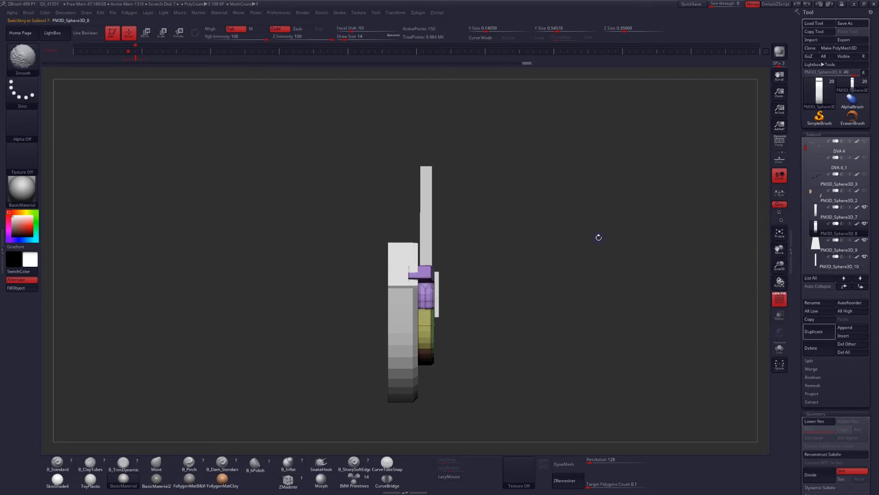
key(w)
click(195, 33)
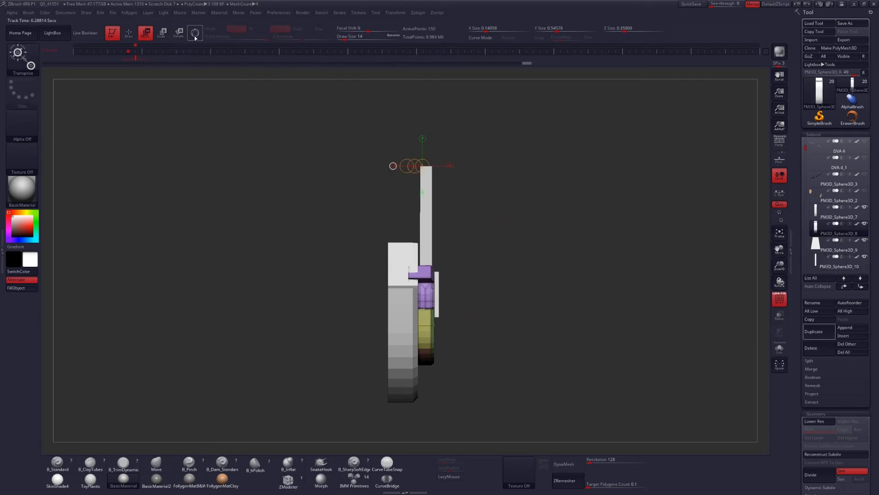
ctrl+shift+drag(431, 257, 544, 328)
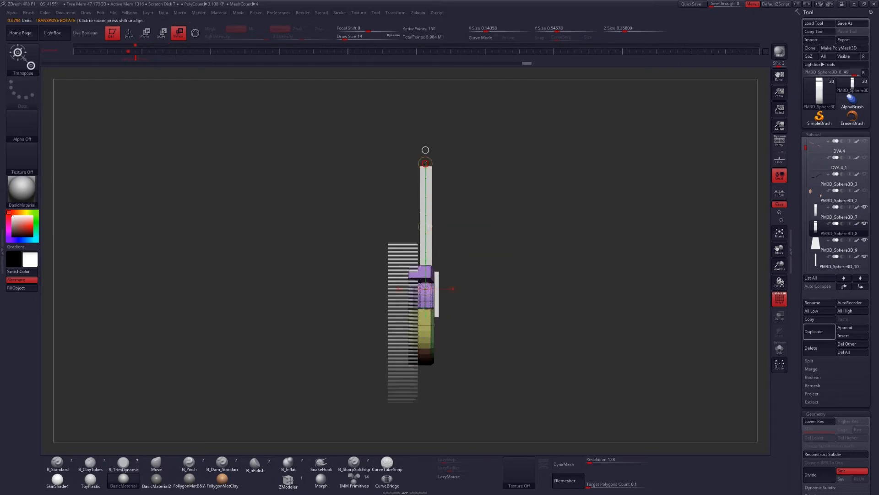
click(195, 33)
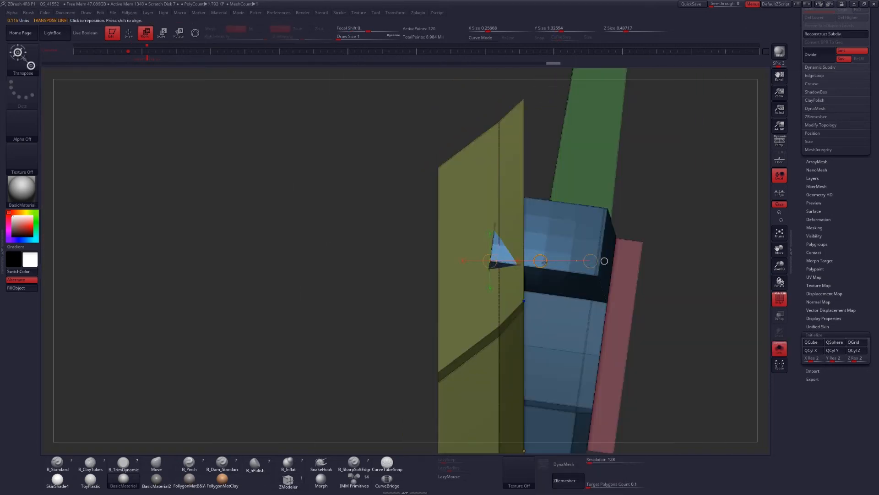
Adjust the inner plate's tab corner poking through the outer earpiece, checking the fit from another angle
key(ctrl)
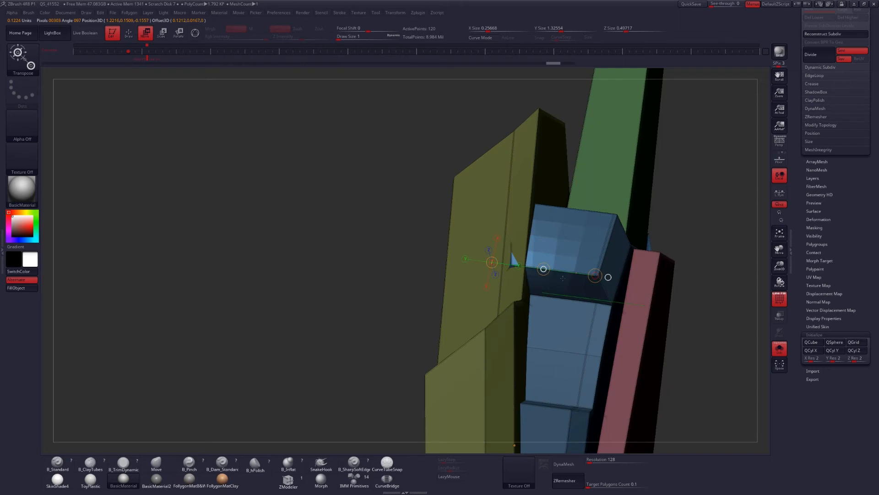
key(q)
key(shift+f)
mouse_move(560, 278)
right_down()
mouse_move(492, 289)
mouse_move(532, 239)
mouse_move(501, 293)
mouse_move(556, 295)
right_up()
key(shift+f)
click(780, 348)
key(shift+f)
Isolate the inner plate's polygroup, refine its fit against the outer earpiece, and restore the visibility of all parts
drag(874, 46, 874, 458)
click(819, 348)
click(755, 359)
click(779, 348)
key(shift+f)
ctrl+shift+click(535, 293)
mouse_move(501, 351)
ctrl+right_down()
mouse_move(531, 362)
mouse_move(568, 348)
mouse_move(557, 334)
mouse_move(578, 287)
ctrl+right_up()
key(w)
ctrl+shift+click(568, 342)
ctrl+click(568, 339)
key(shift+f)
key(q)
Quick-save the project with the head visible and stretch the merged earpiece at the ear to an X size of about 0.33
click(779, 348)
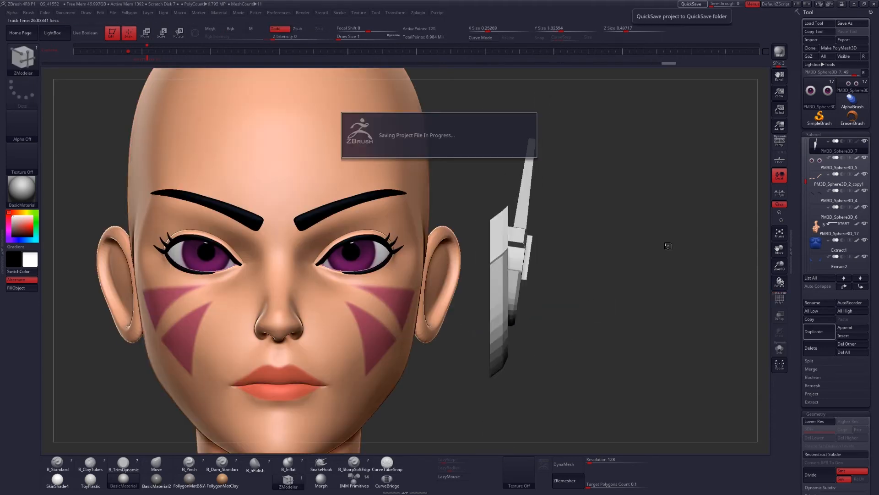
mouse_move(589, 325)
shift+right_down()
mouse_move(518, 320)
mouse_move(584, 323)
shift+right_up()
ctrl+right_drag(584, 323, 549, 293)
key(w)
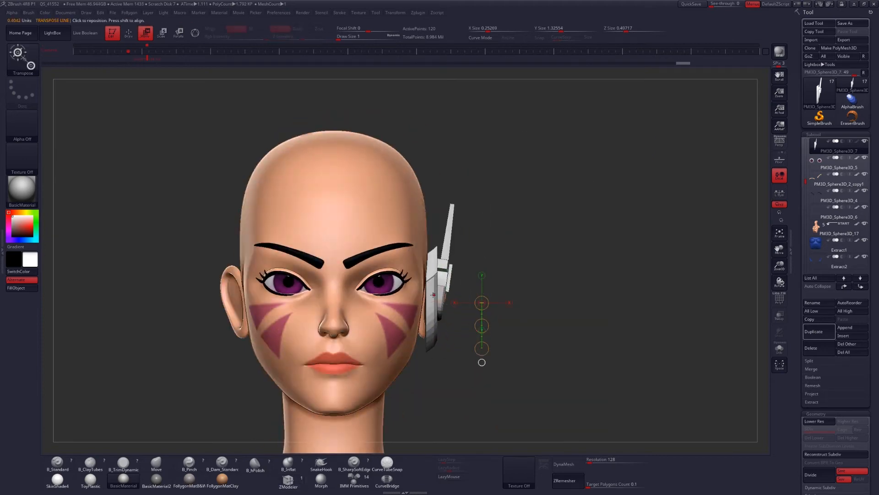
shift+drag(426, 301, 460, 302)
Duplicate the merged earpiece subtool and replace the copy's geometry with a QCube
right_drag(582, 320, 509, 321)
click(815, 331)
key(Down)
drag(824, 481, 825, 371)
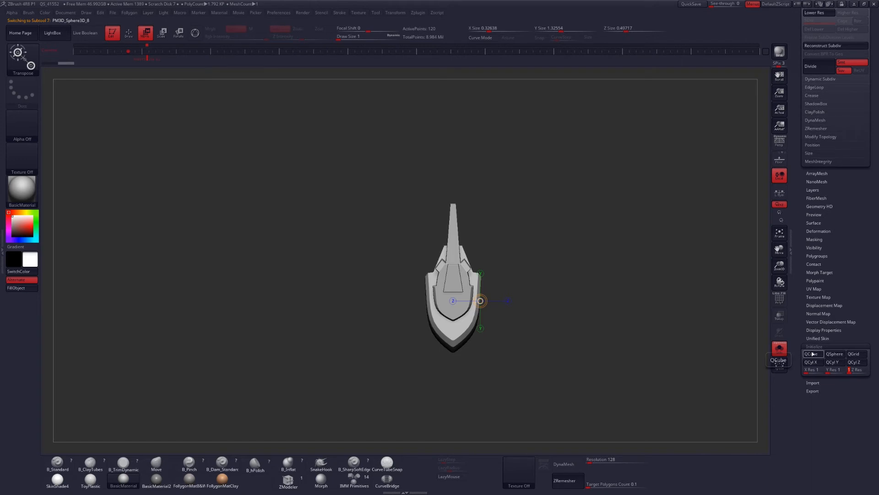
click(813, 354)
Narrow the new block to about 0.10 by 0.16 in X and Z and align it with the back of the earpiece's neck
shift+right_drag(541, 299, 582, 281)
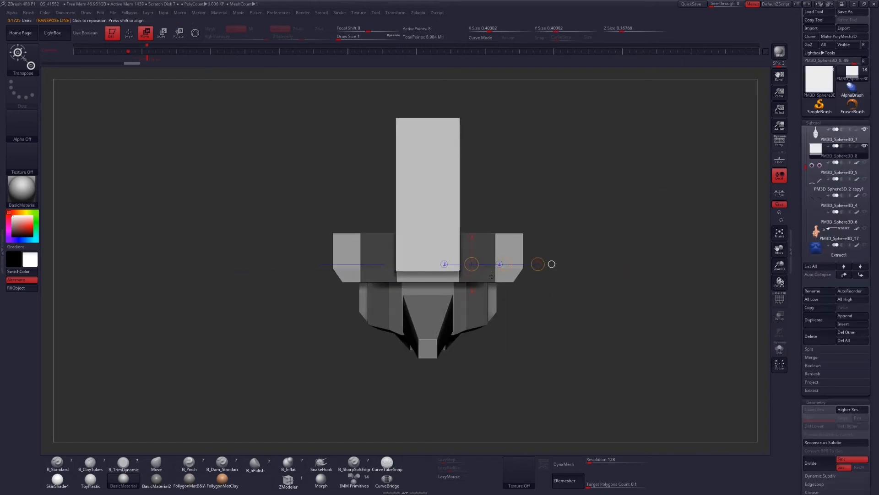
drag(537, 264, 541, 264)
key(q)
shift+right_drag(492, 276, 543, 298)
key(w)
shift+drag(501, 324, 557, 324)
key(q)
ctrl+right_drag(545, 323, 533, 312)
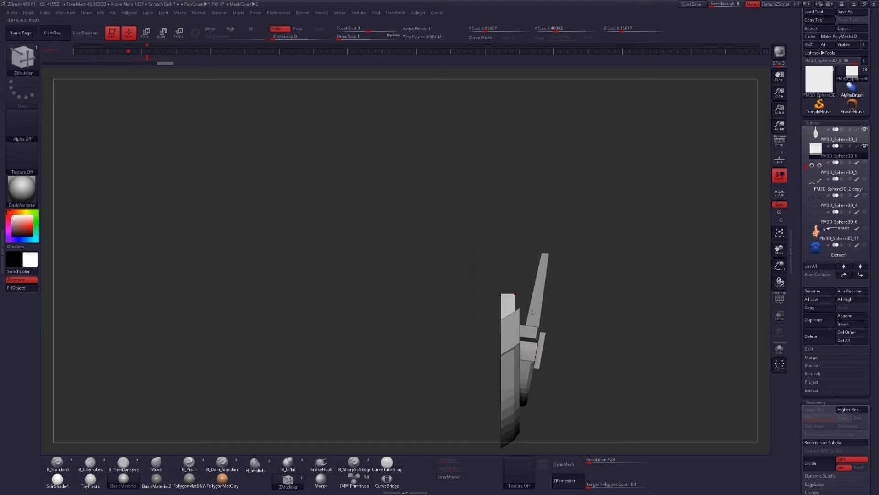
Mask the block's lower part, stretch its top upward to a Y size of about 0.72, and show all subtools
shift+right_drag(505, 346, 502, 337)
mouse_move(492, 303)
ctrl+mouse_down()
mouse_move(495, 272)
mouse_move(492, 279)
ctrl+mouse_up()
key(w)
shift+drag(513, 344, 513, 302)
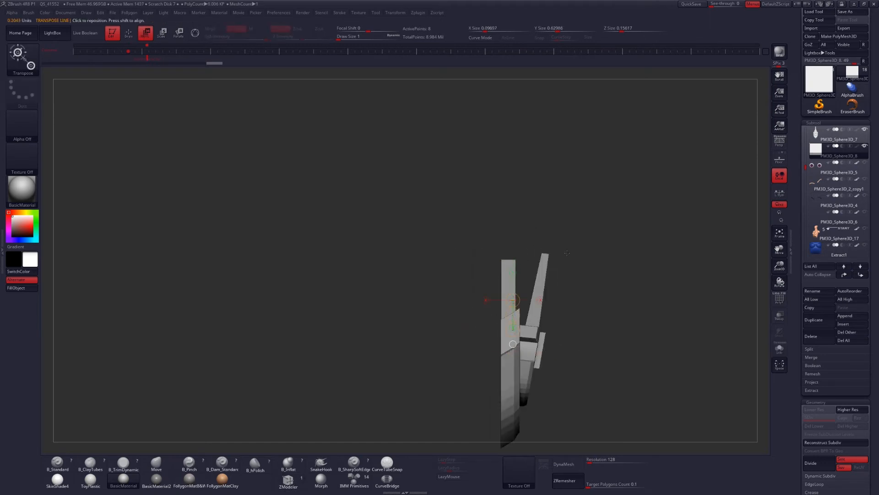
shift+click(864, 228)
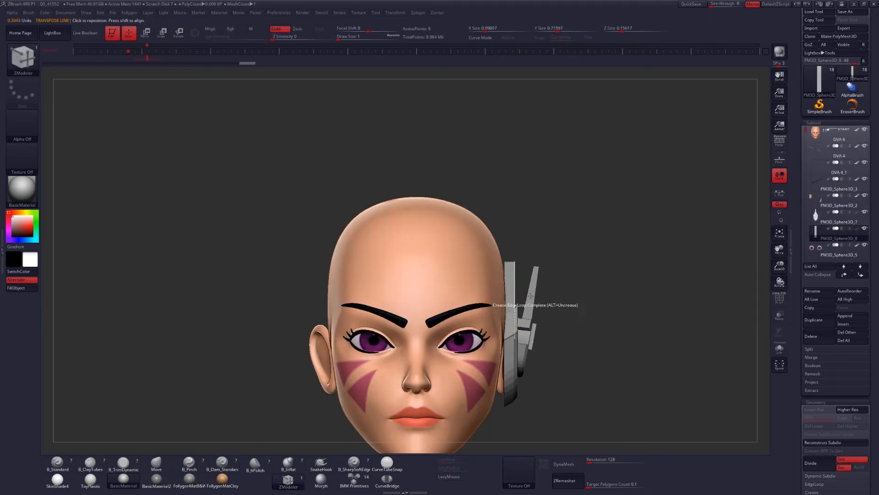
Mask one side of the block and thin it to an X size of about 0.06 against the side of the head
alt+right_drag(530, 295, 560, 292)
click(779, 348)
ctrl+drag(542, 397, 542, 258)
click(779, 349)
ctrl+right_drag(559, 279, 558, 302)
key(w)
shift+drag(529, 357, 529, 296)
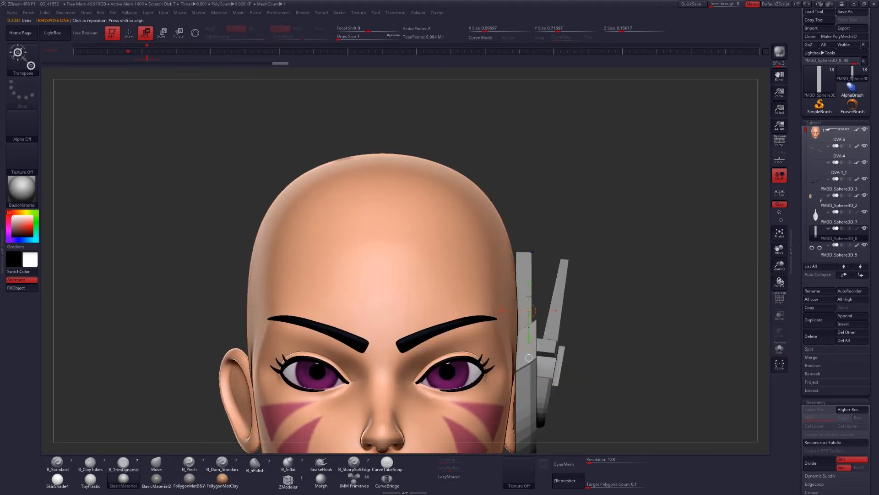
key(q)
ctrl+drag(591, 254, 589, 293)
shift+right_drag(589, 293, 630, 293)
Extrude the block's top face upward as a second segment for a total Y size of about 1.11
click(779, 348)
right_drag(332, 425, 347, 447)
key(space)
click(484, 263)
drag(533, 270, 550, 211)
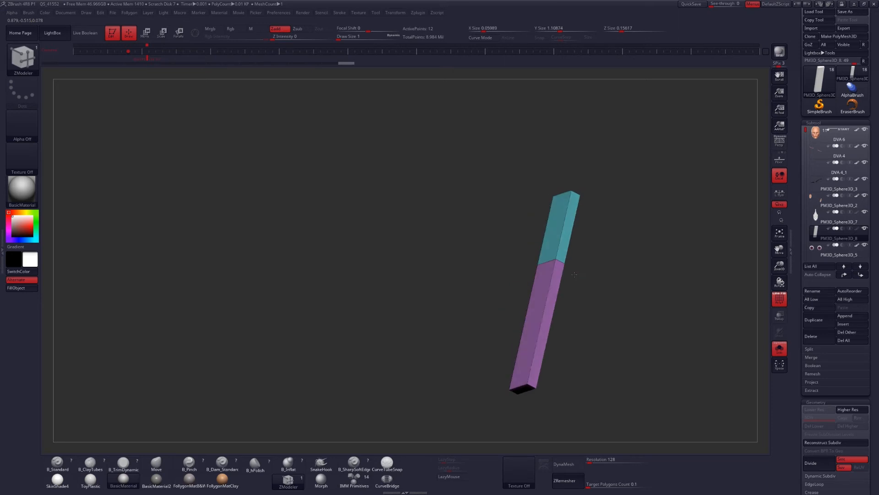
click(780, 348)
Rotate the band's upper segment inward to follow the slope of the head
shift+right_drag(574, 274, 538, 297)
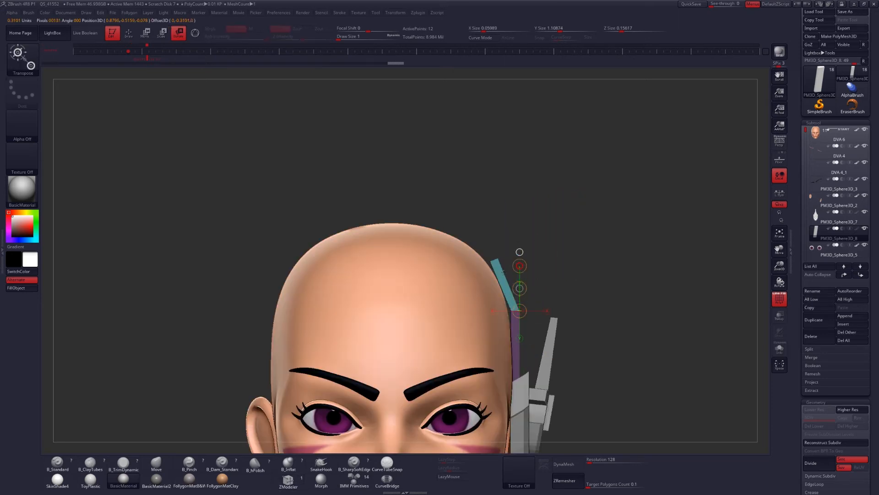
ctrl+right_drag(524, 280, 523, 299)
drag(519, 266, 504, 275)
key(w)
Extrude another segment from the band's top end and rotate it inward over the crown of the head
click(780, 348)
right_drag(578, 271, 566, 293)
ctrl+right_drag(566, 293, 564, 270)
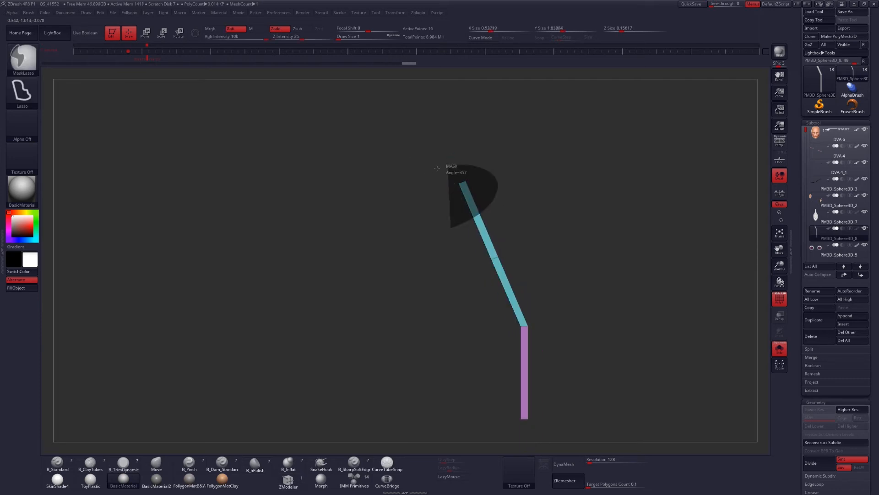
ctrl+drag(488, 170, 446, 183)
ctrl+click(564, 219)
click(780, 349)
key(r)
shift+drag(499, 256, 496, 220)
alt+right_drag(522, 272, 545, 281)
Mask the band's lower segments and rotate the crown segment flatter across the top of the head
ctrl+drag(572, 238, 590, 256)
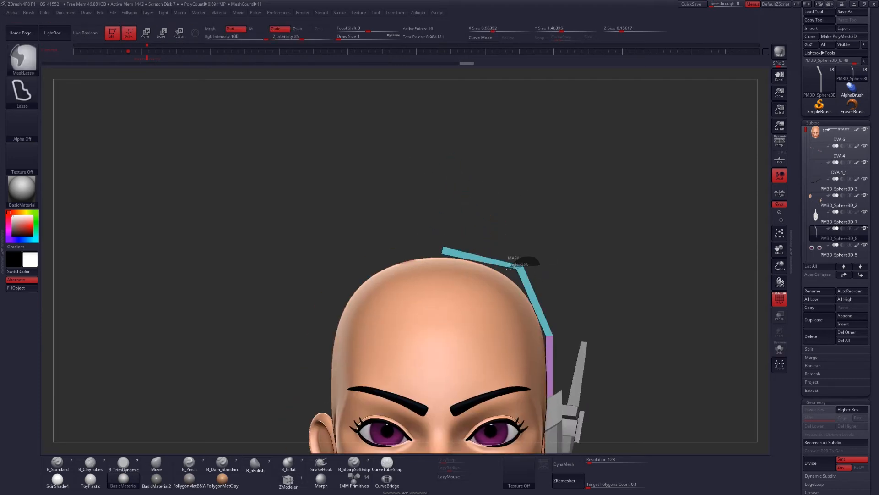
ctrl+drag(526, 259, 541, 279)
key(r)
ctrl+right_drag(545, 279, 544, 259)
click(780, 348)
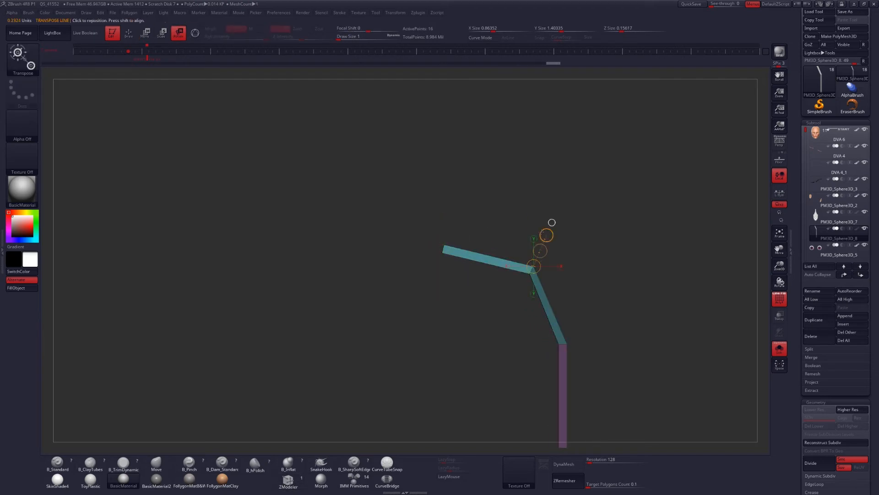
drag(539, 233, 552, 222)
Mirror the half band to the other side of the head and move its crown ends toward the centre
drag(873, 458, 872, 65)
click(820, 236)
click(832, 251)
key(space)
click(646, 307)
ctrl+right_drag(447, 188, 446, 215)
key(w)
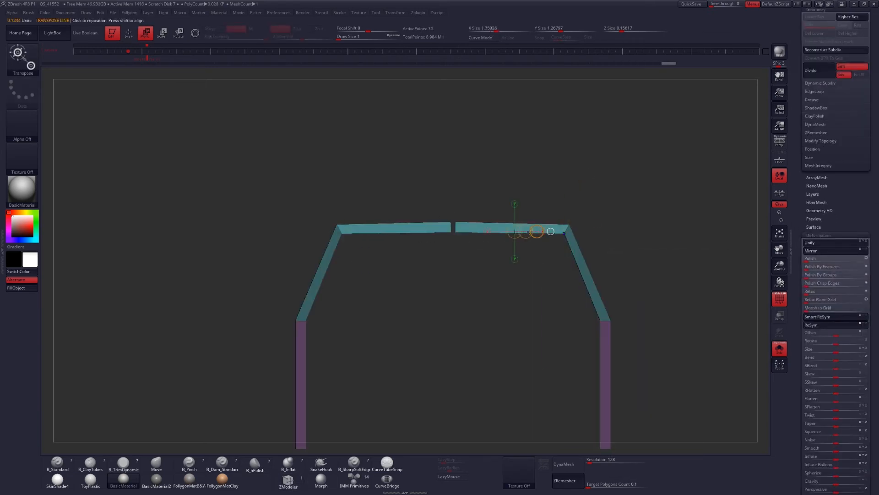
Bridge the gap between the two crown segments to join the halves of the headband
mouse_move(396, 13)
key(q)
right_drag(573, 261, 552, 302)
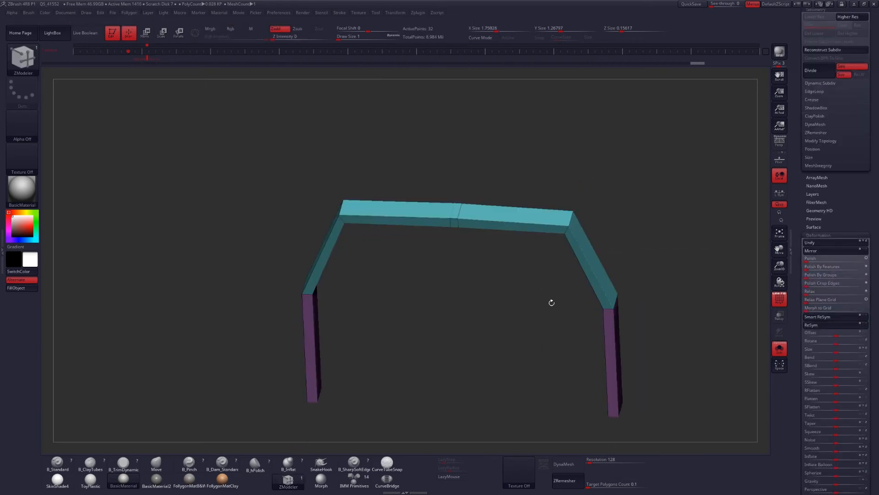
key(space)
key(space)
click(633, 292)
Reduce the crown joint to one centre edge loop, put the band in a single polygroup, and quick-save the project
ctrl+shift+click(607, 334)
key(space)
click(615, 237)
drag(873, 65, 873, 470)
click(691, 4)
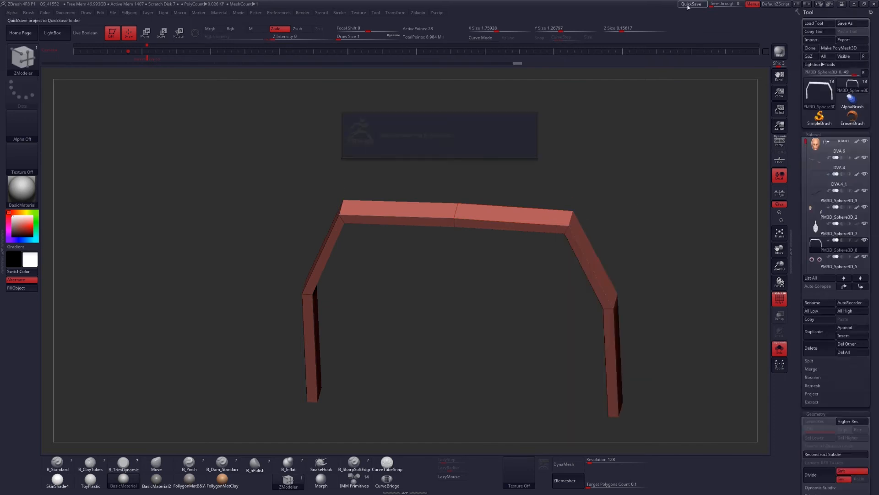
Lower the centre of the crown segments so the top of the headband runs level above the head
shift+right_drag(637, 248, 622, 255)
click(780, 348)
ctrl+right_drag(623, 316, 617, 288)
mouse_move(617, 288)
alt+right_down()
mouse_move(588, 287)
mouse_move(630, 299)
alt+right_up()
click(780, 348)
ctrl+right_drag(678, 266, 673, 321)
key(w)
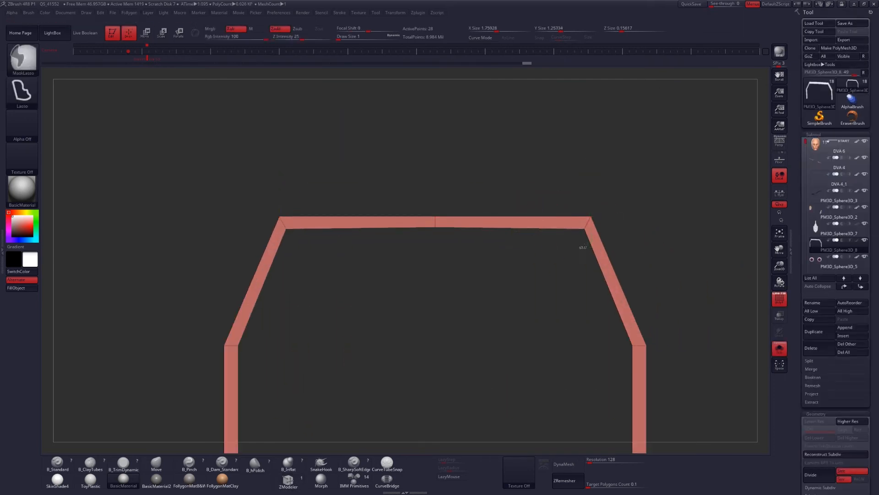
key(w)
key(q)
Mask the band's legs and raise its upper part to a Y size of about 1.37 around the head
ctrl+right_drag(614, 297, 610, 237)
ctrl+drag(611, 237, 605, 247)
mouse_move(604, 247)
ctrl+right_down()
mouse_move(580, 300)
mouse_move(567, 220)
ctrl+right_up()
ctrl+drag(559, 200, 579, 217)
ctrl+click(584, 217)
key(w)
shift+drag(528, 213, 529, 249)
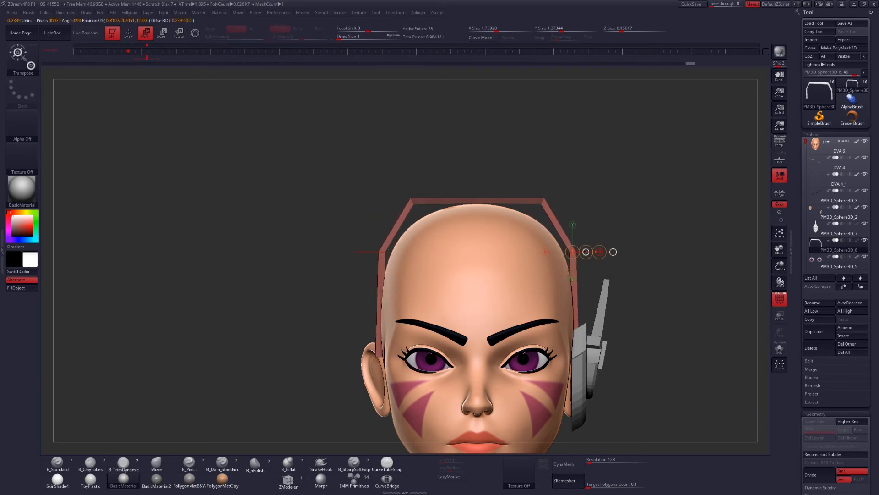
Widen the headband to a Z size of about 0.28, quick-save the project, and check the smoothed shape
ctrl+right_drag(638, 243, 637, 219)
right_drag(637, 219, 568, 229)
key(shift+f)
right_drag(568, 270, 609, 271)
click(691, 4)
key(d)
shift+right_drag(561, 293, 526, 294)
key(alt+s)
key(shift+f)
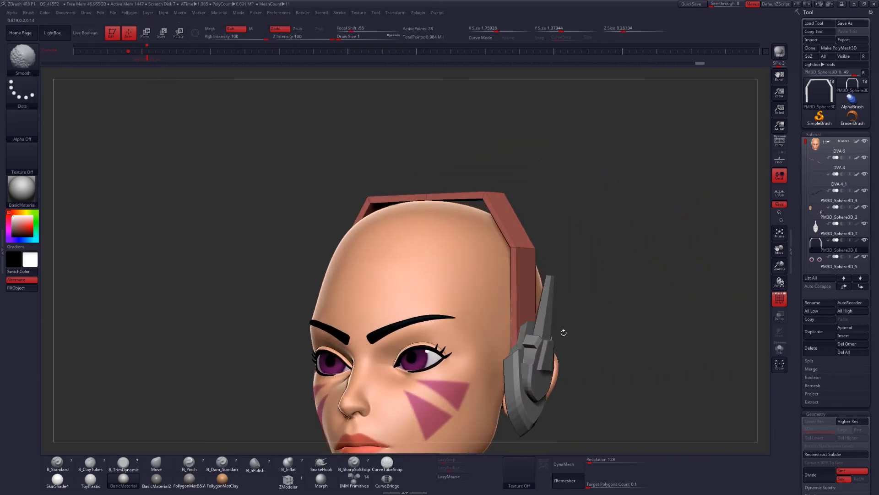
Mirror the earpiece to the other side of the head and display its polygroups
key(space)
click(562, 346)
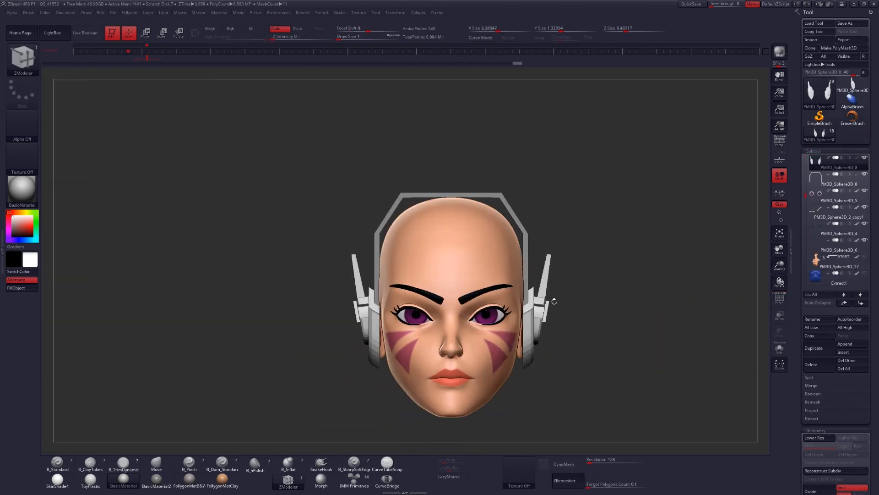
key(shift+f)
Activate symmetry, tilt both earpieces to fit the head, and merge them with the headband subtool
click(396, 12)
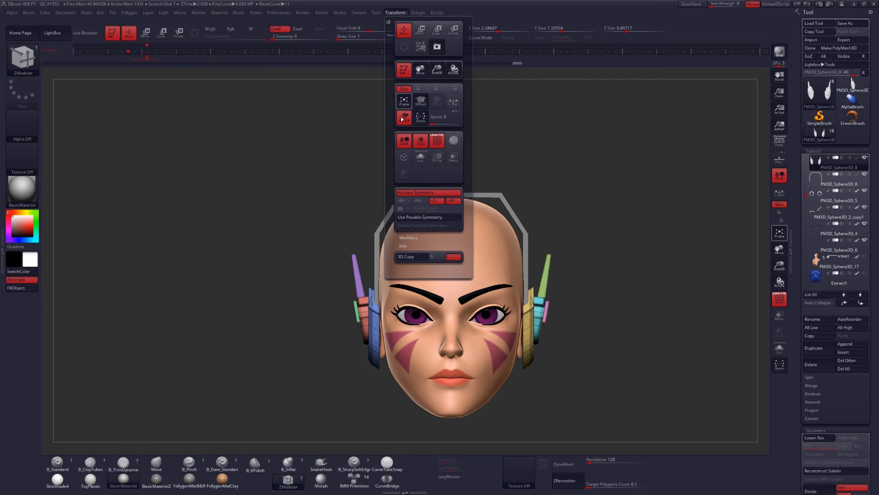
key(r)
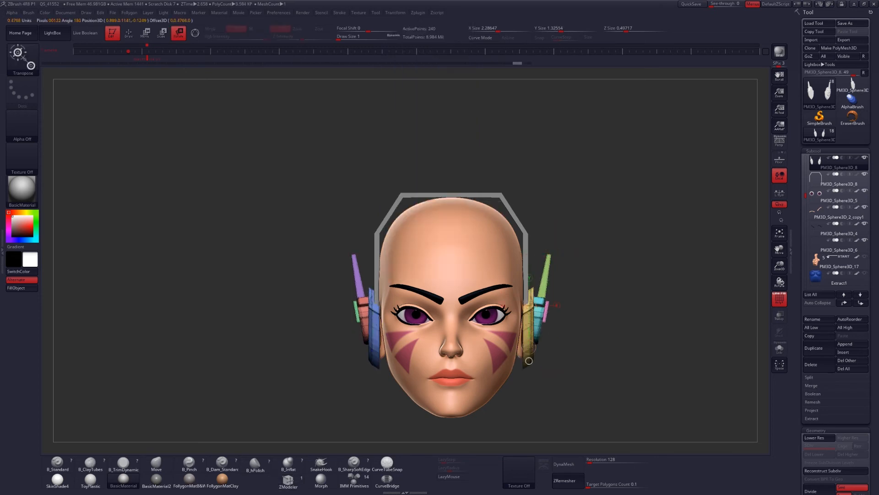
key(shift+f)
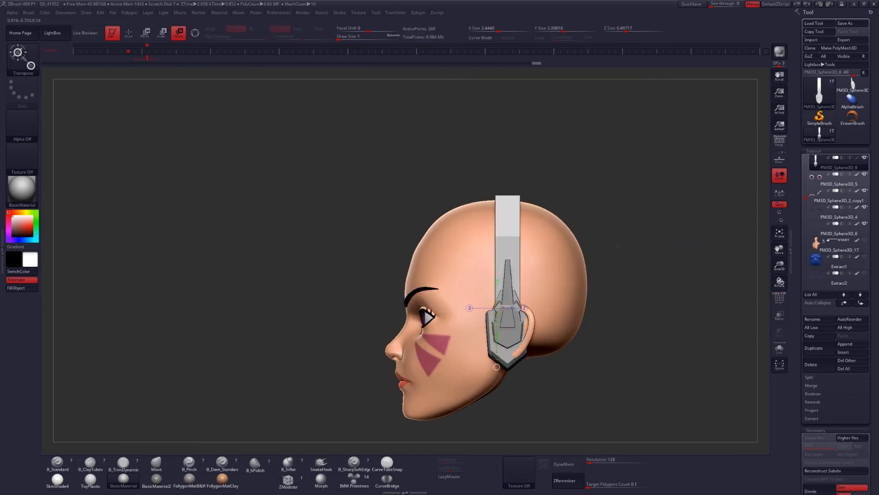
Refine the merged headset's edges with ZModeler, checking the smoothed shape with dynamic subdivision on and off
key(shift+f)
alt+drag(618, 247, 640, 275)
drag(548, 283, 522, 247)
click(500, 176)
drag(527, 172, 641, 183)
key(d)
key(shift+d)
click(484, 236)
key(d)
mouse_move(541, 247)
mouse_down()
mouse_move(497, 234)
mouse_move(543, 257)
mouse_up()
click(544, 182)
key(shift+d)
drag(556, 293, 463, 255)
Isolate the earpiece's polygroup, edit its edges, and restore the visibility of the whole headset
ctrl+shift+click(507, 275)
click(501, 359)
ctrl+shift+click(559, 311)
key(alt+s)
mouse_move(558, 330)
alt+mouse_down()
mouse_move(530, 313)
mouse_move(548, 265)
alt+mouse_up()
Mask the crown of the headband and set a rotation line from the upper bend down to the earpiece in side view
key(alt+s)
ctrl+drag(540, 235, 449, 233)
ctrl+click(458, 247)
shift+drag(550, 256, 509, 247)
key(r)
drag(497, 225, 498, 259)
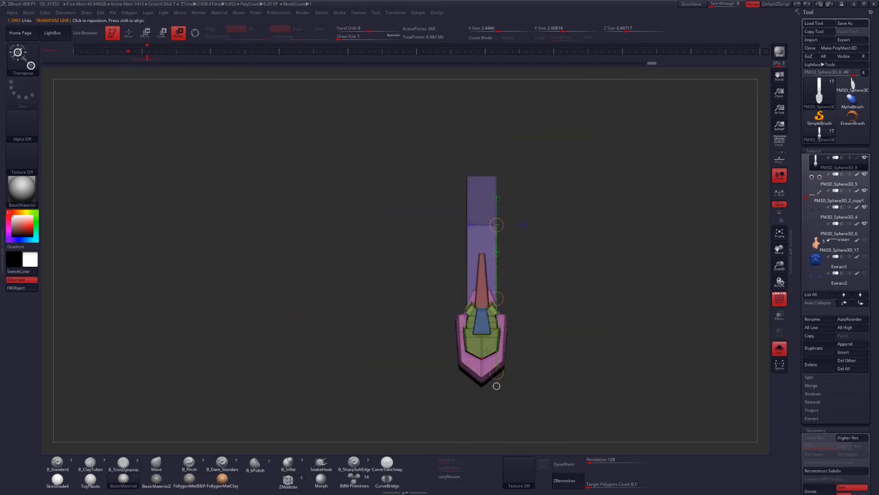
Rotate the lower band and earpieces forward to a Z size of about 0.53 and hide the ears subtool
key(alt+s)
drag(496, 372, 479, 370)
drag(511, 337, 516, 337)
key(shift+f)
shift+drag(591, 320, 539, 282)
click(865, 190)
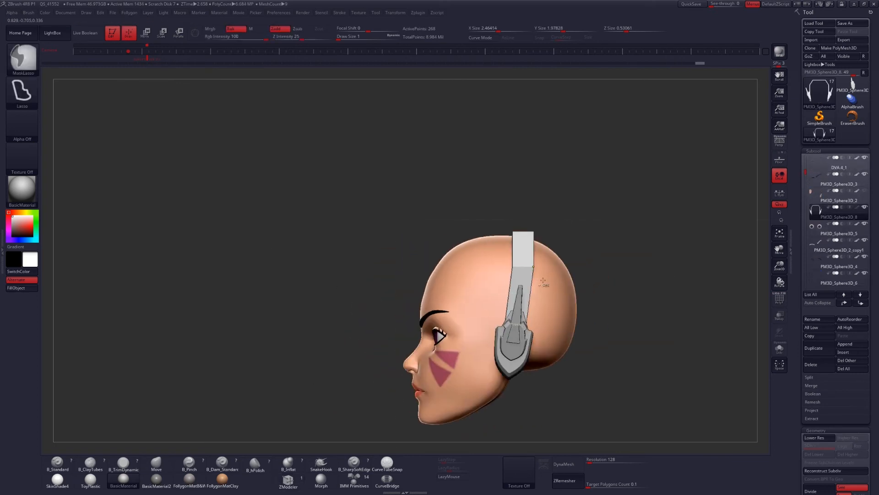
Slant the lower band and earpieces further forward to a Z size of about 0.72
drag(518, 388, 513, 388)
key(q)
mouse_move(510, 390)
mouse_down()
mouse_move(527, 352)
mouse_move(506, 313)
mouse_move(534, 268)
mouse_up()
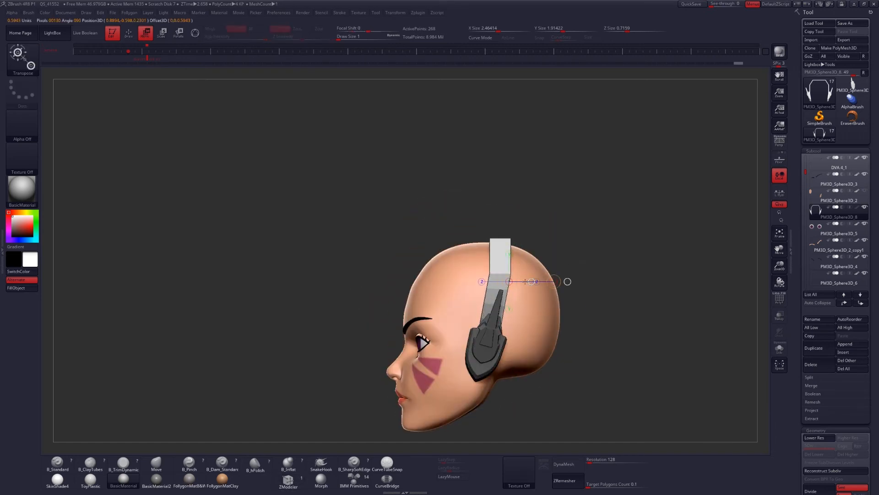
mouse_move(523, 297)
mouse_down()
mouse_move(559, 274)
mouse_move(559, 302)
mouse_move(589, 275)
mouse_move(534, 284)
mouse_move(538, 307)
mouse_move(529, 310)
mouse_up()
Shape the headset's sides closer to the head with the Move brush, checking the polygroups
key(b)
key(m)
key(v)
key(shift+f)
key(shift+f)
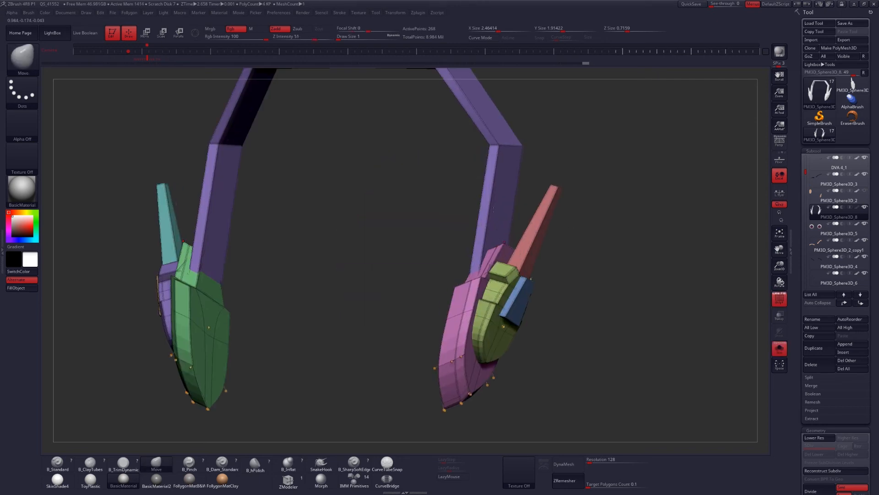
Insert an edge loop across the headband's lower side segments with ZModeler
click(288, 479)
drag(236, 131, 550, 267)
key(space)
click(540, 240)
click(569, 252)
drag(440, 271, 539, 274)
key(alt+s)
Mask parts of the headband and shift its side loops to follow the curve of the head
ctrl+drag(494, 176, 542, 183)
ctrl+click(559, 177)
key(w)
shift+drag(528, 175, 562, 176)
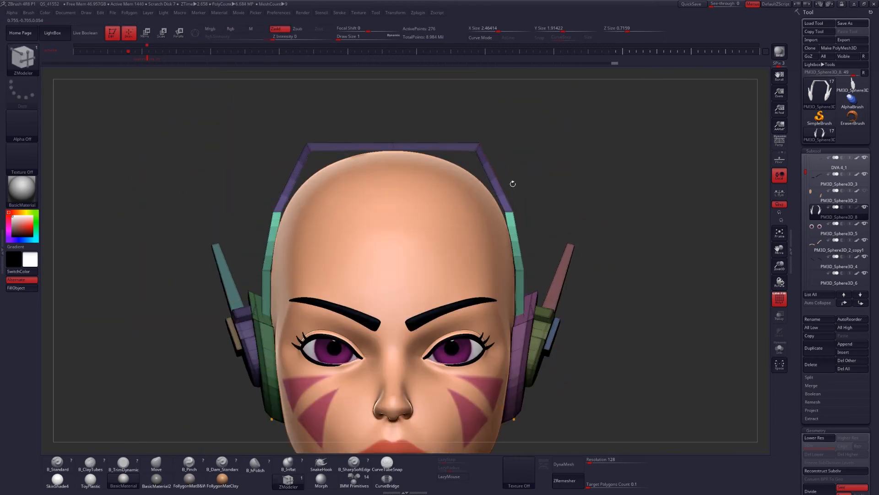
key(w)
shift+drag(524, 212, 560, 211)
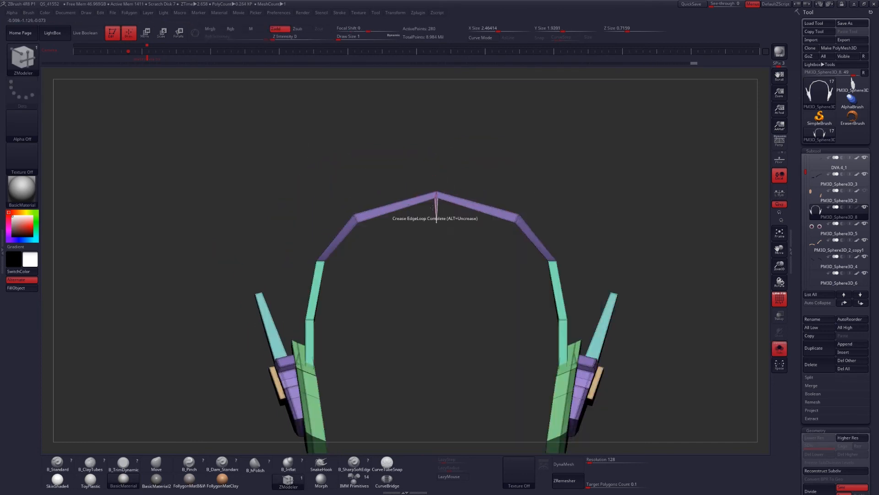
Remove the stray faces under the crown's centre and put the whole headband into one polygroup
key(space)
click(475, 392)
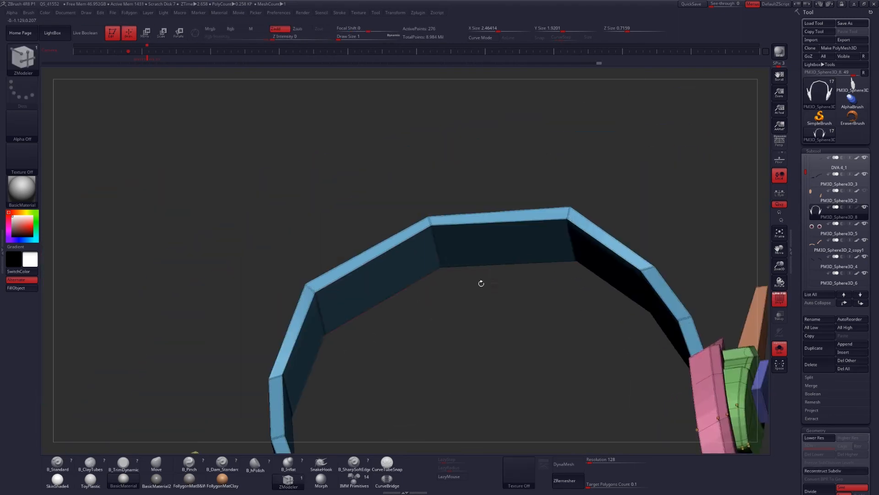
Bevel the edge loops at the headband's bends with narrow strips
drag(481, 281, 504, 315)
click(511, 339)
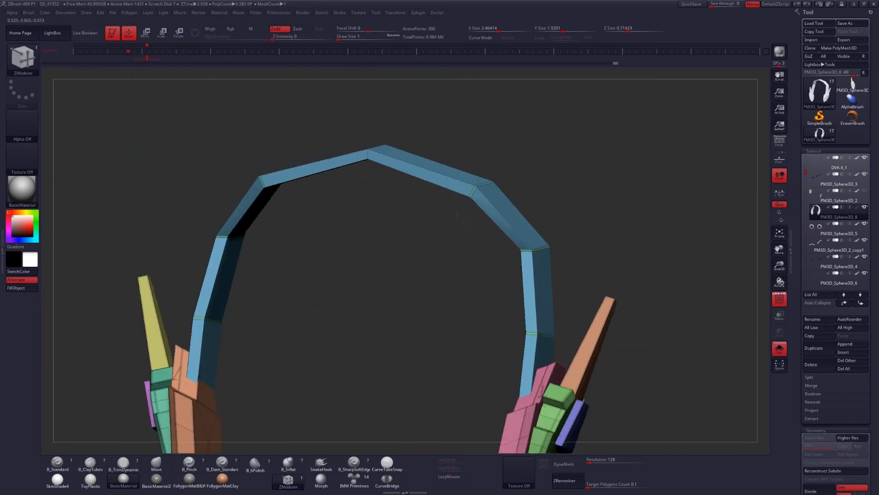
key(space)
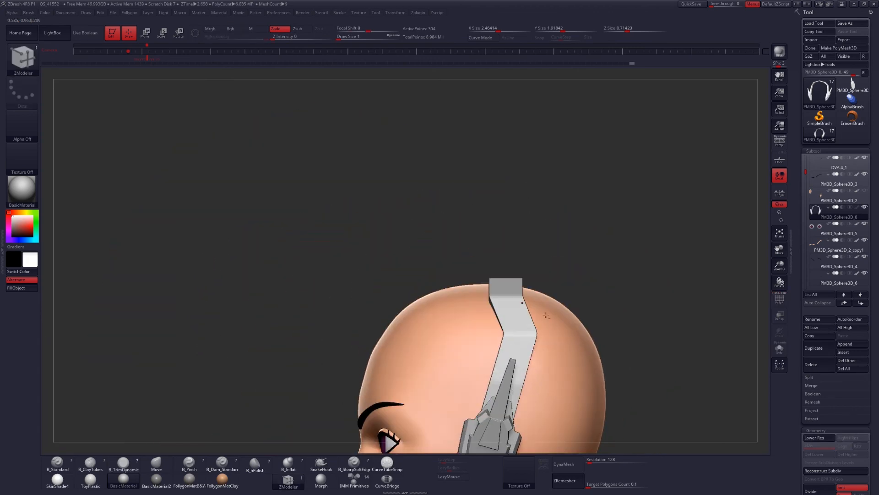
Shift the headband's upper segments in side view to smooth its profile, and undo the last two changes
key(w)
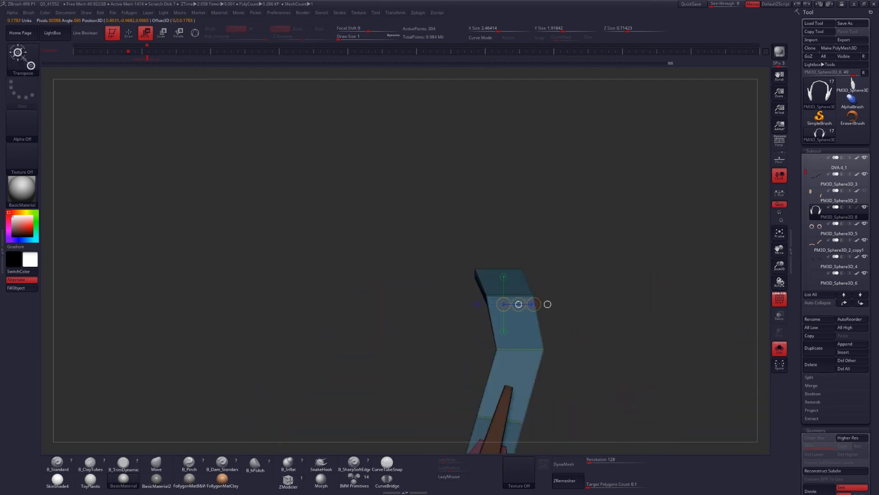
key(w)
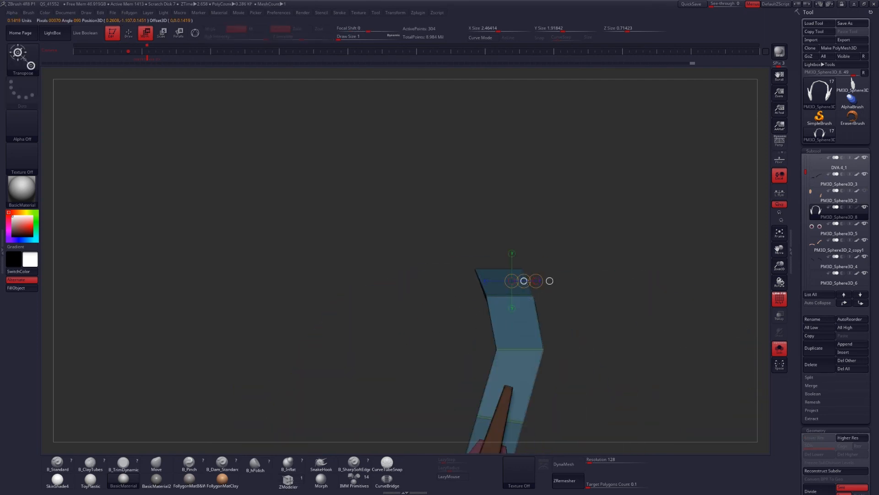
key(shift+f)
drag(560, 297, 500, 271)
key(shift+f)
key(ctrl+z)
key(ctrl+z)
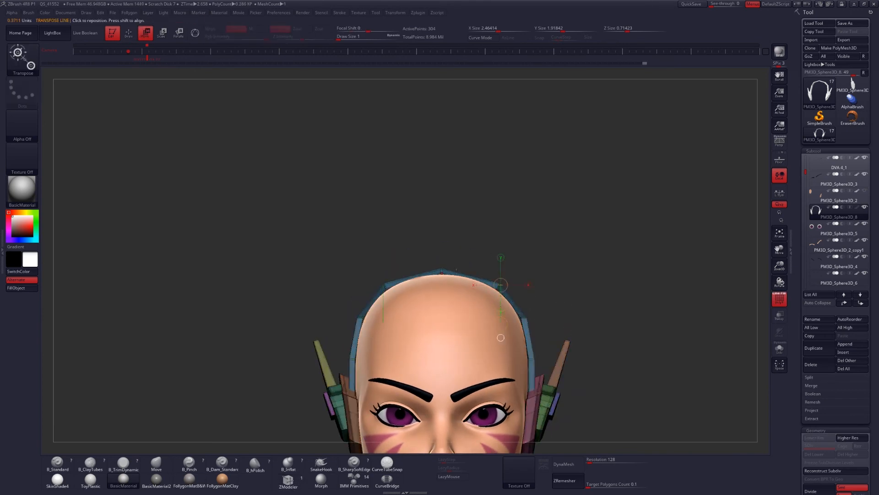
Shift the headband's upper side bends in front view and add edge loops to its segments
mouse_move(484, 302)
mouse_down()
mouse_move(492, 324)
mouse_move(478, 301)
mouse_up()
key(space)
click(469, 301)
key(space)
click(417, 304)
drag(484, 327, 482, 300)
key(space)
click(442, 337)
Preview the headset with dynamic subdivision against the head, and return to the unsmoothed display
right_drag(485, 327, 585, 298)
key(w)
key(d)
key(q)
key(shift+f)
right_drag(584, 298, 556, 320)
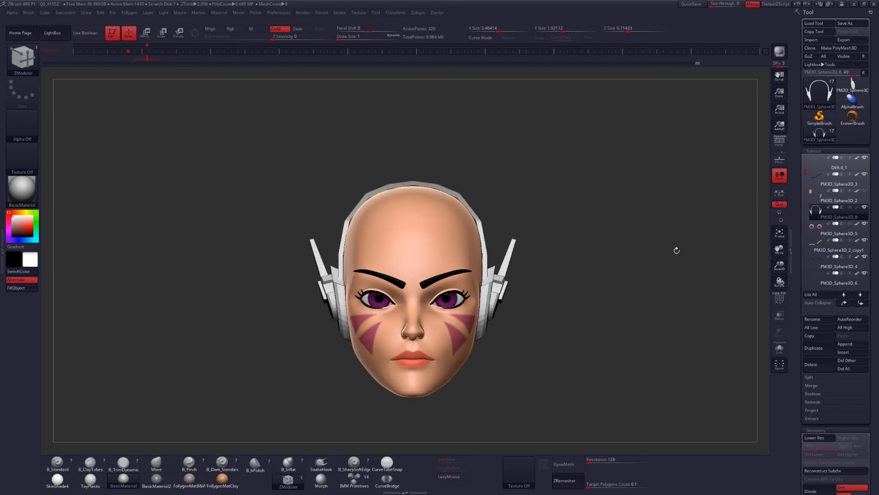
key(shift+d)
Isolate the headband and thicken it by moving its polygons outward along their normals
right_drag(526, 291, 527, 274)
key(space)
click(539, 321)
shift+right_drag(538, 321, 527, 371)
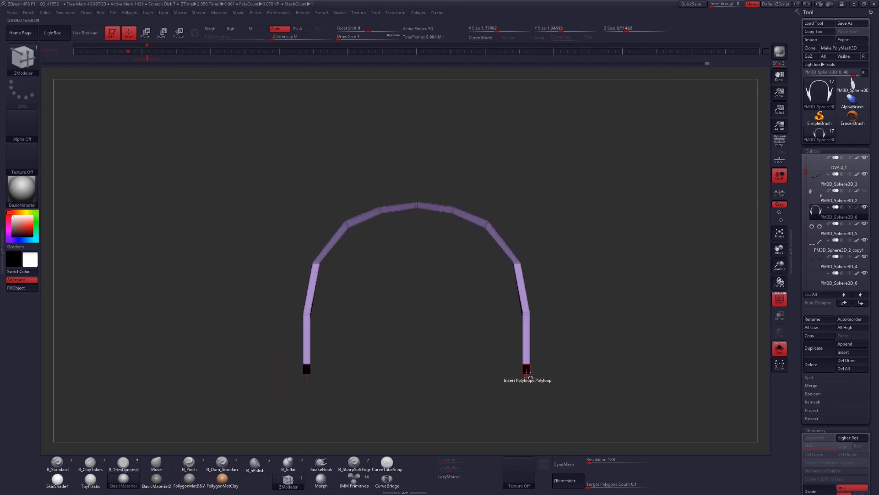
ctrl+right_drag(524, 290, 536, 271)
key(space)
click(529, 270)
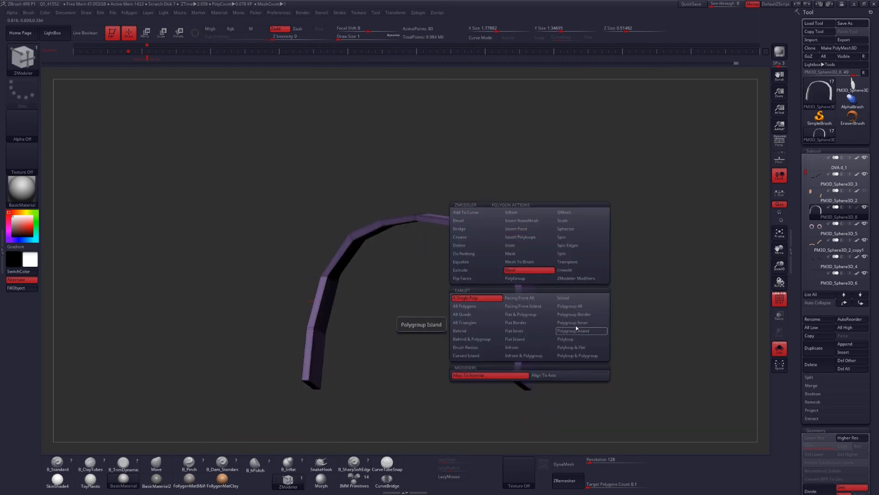
click(501, 295)
right_drag(543, 293, 530, 306)
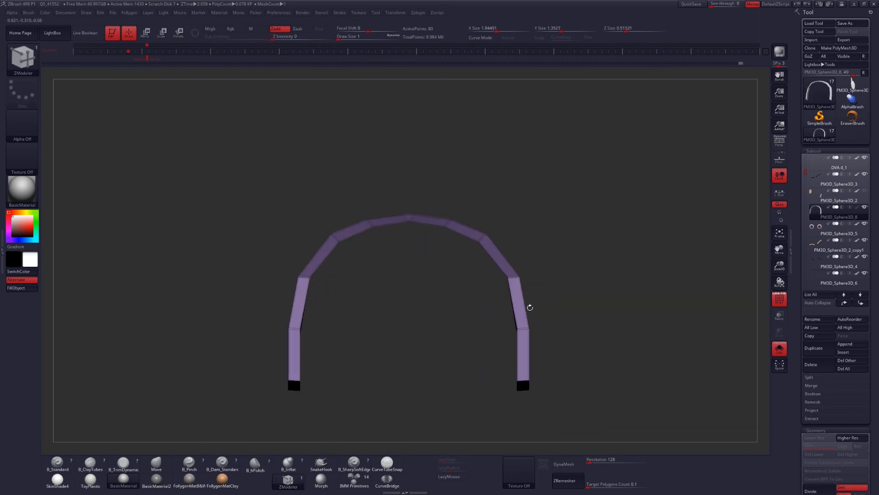
Compare the thickened headband with the head in smoothed and isolated views
key(ctrl+shift+s)
key(d)
key(shift+f)
ctrl+right_drag(550, 278, 471, 275)
key(shift+f)
key(shift+d)
key(ctrl+shift+s)
key(w)
ctrl+drag(543, 238, 556, 250)
key(q)
mouse_move(547, 220)
ctrl+right_down()
mouse_move(545, 298)
mouse_move(529, 333)
mouse_move(545, 297)
ctrl+right_up()
key(ctrl+shift+s)
key(shift+f)
key(d)
key(ctrl+shift+s)
key(shift+f)
key(shift+d)
Mask part of the headband, shift the unmasked section in side view to narrow its depth, and clear the mask
mouse_move(507, 262)
ctrl+mouse_down()
mouse_move(479, 245)
mouse_move(486, 256)
ctrl+mouse_up()
ctrl+click(554, 275)
shift+right_drag(554, 277, 531, 293)
key(ctrl+shift+s)
drag(535, 300, 532, 301)
right_drag(531, 301, 499, 305)
ctrl+drag(586, 275, 598, 288)
key(shift+f)
key(q)
Examine the headband's fit around the head with smoothing switched on and off
mouse_move(541, 316)
ctrl+right_down()
mouse_move(530, 291)
mouse_move(535, 300)
mouse_move(495, 377)
mouse_move(502, 339)
ctrl+right_up()
key(shift+f)
key(shift+d)
key(ctrl+shift+s)
ctrl+drag(540, 277, 556, 293)
key(q)
key(shift+f)
key(ctrl+shift+s)
ctrl+right_drag(549, 311, 545, 279)
mouse_move(545, 279)
right_down()
mouse_move(522, 286)
mouse_move(547, 287)
right_up()
Try to adjust the centre of the headband's crown using a mask and the Move brush
key(b)
key(m)
key(v)
key(shift+f)
ctrl+right_drag(466, 156, 448, 118)
ctrl+drag(448, 115, 470, 142)
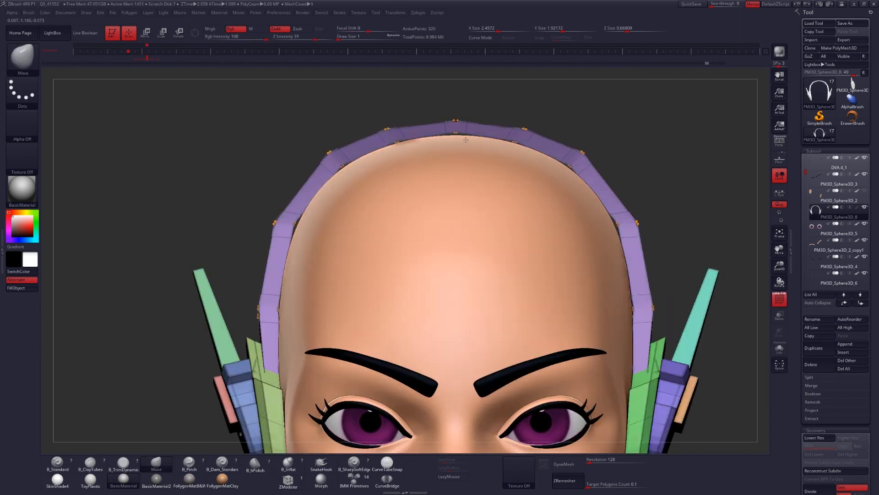
ctrl+right_drag(486, 137, 510, 151)
key(w)
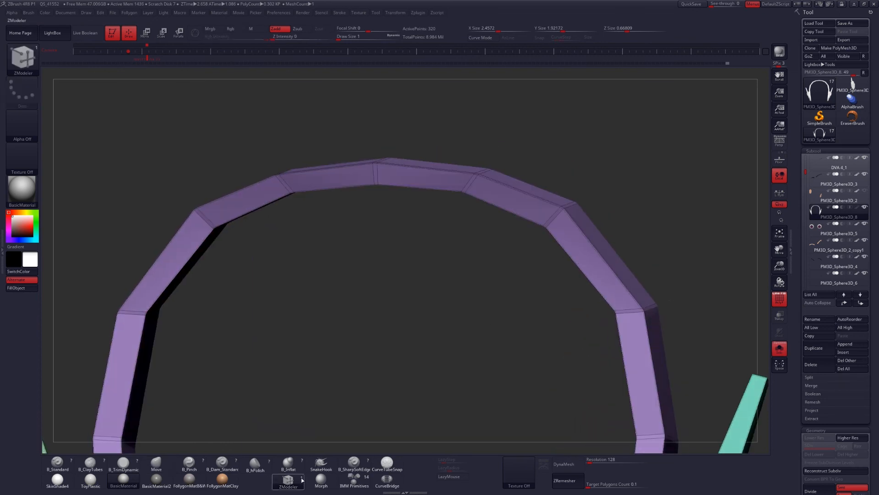
Duplicate the headband subtool and inset the front faces of its upper side segments into a separate polygroup
click(814, 348)
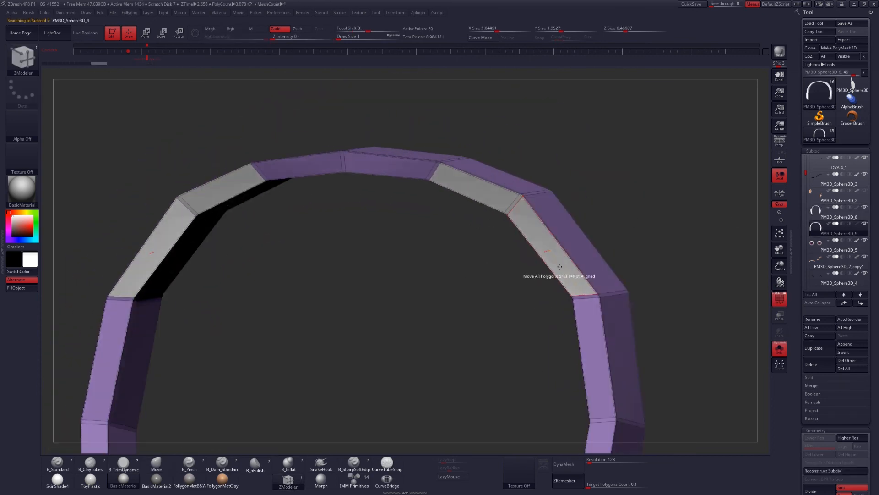
key(space)
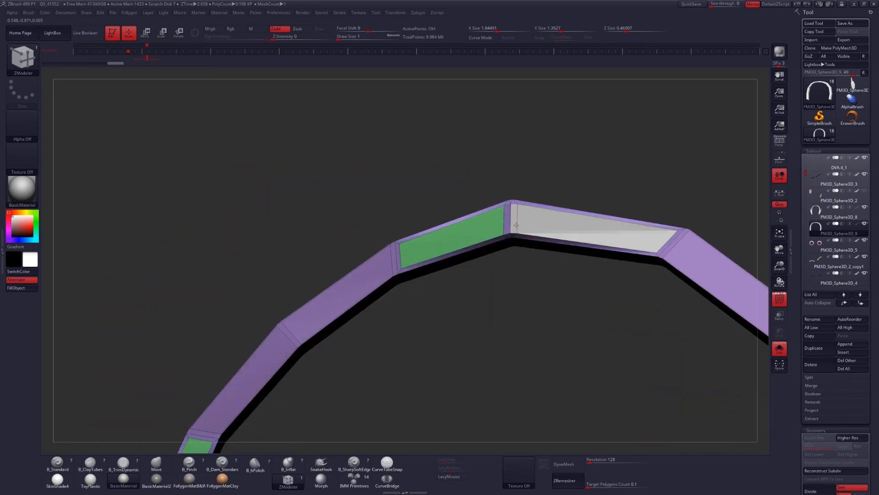
key(space)
click(615, 221)
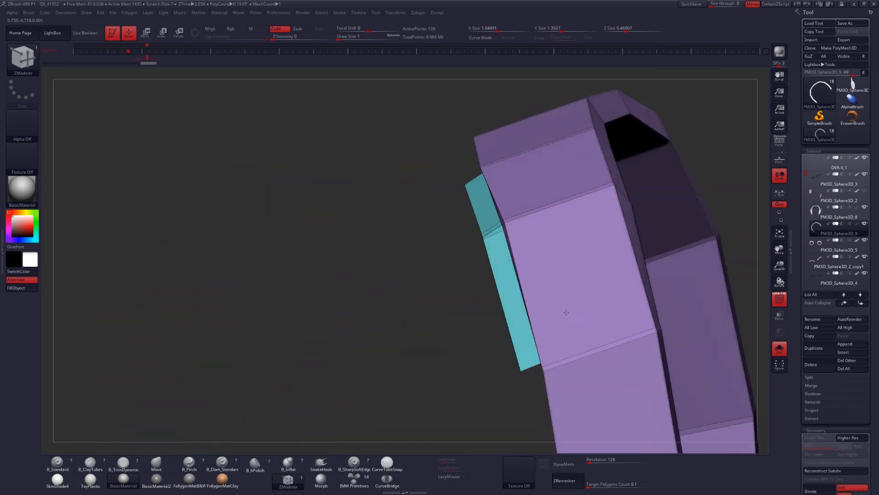
Isolate the duplicate's raised side panels and remove the surrounding rim faces, leaving only the two bent strips
ctrl+shift+drag(613, 275, 571, 313)
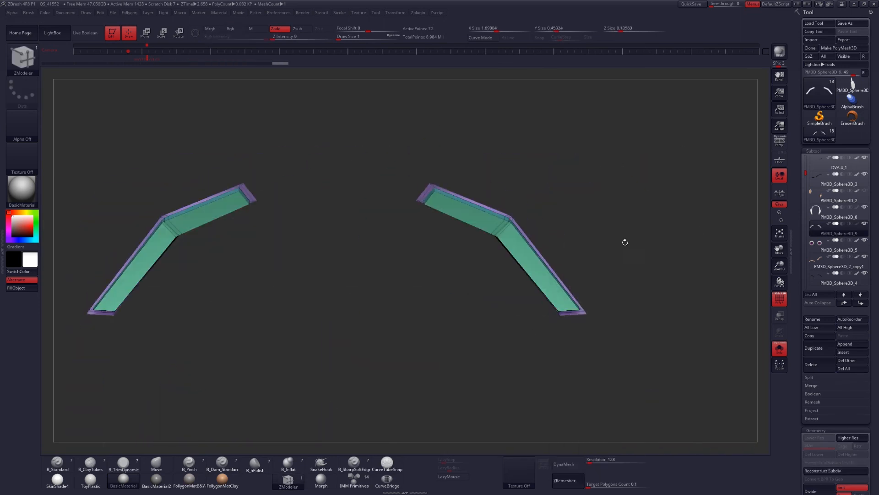
key(space)
drag(564, 279, 544, 334)
drag(567, 286, 533, 318)
drag(580, 289, 500, 327)
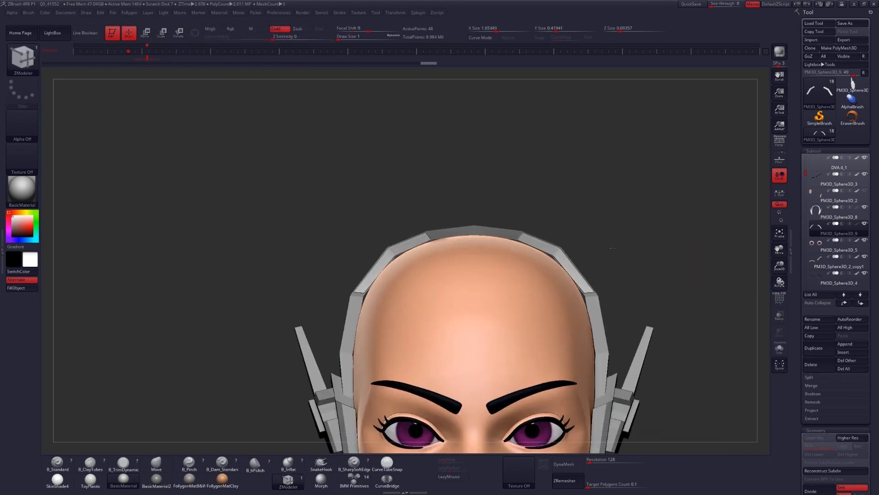
Select the headset subtool, isolate its two antenna fins beside the head, and colour them pink (232, 68, 205)
drag(613, 275, 601, 292)
key(alt+s)
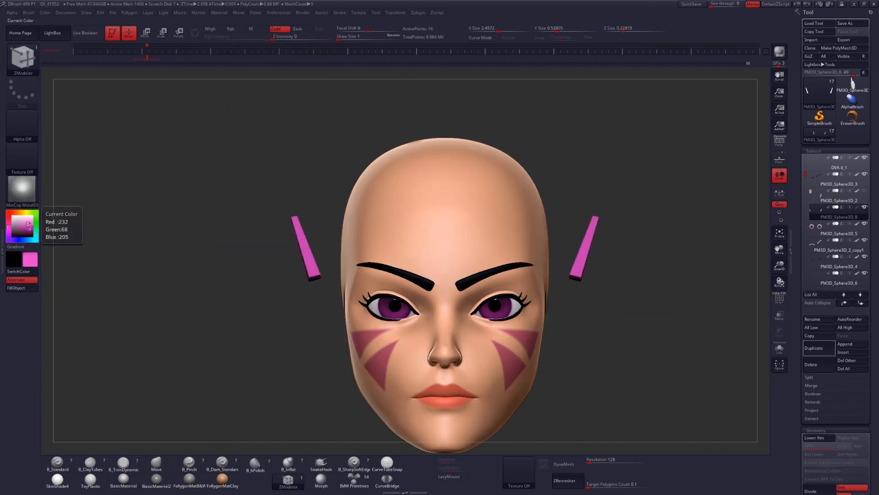
drag(133, 251, 220, 255)
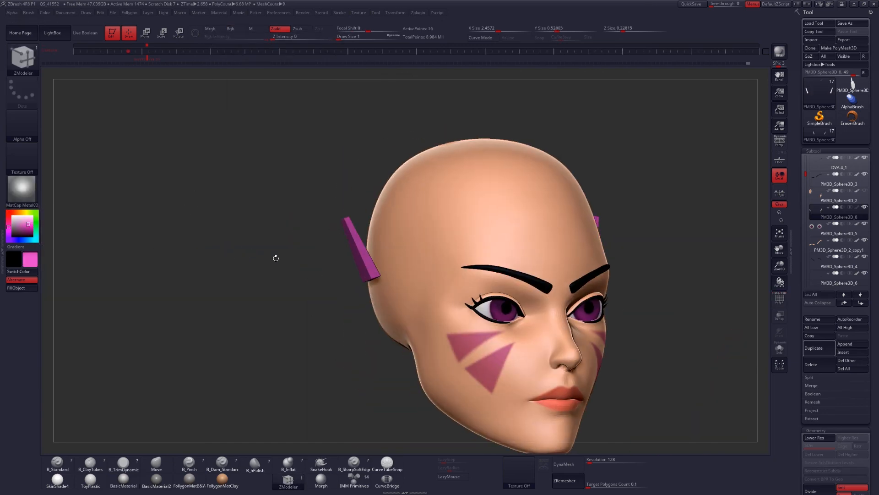
Preview matcap materials on the pink antenna fins and pick Reflect3
key(m)
click(287, 255)
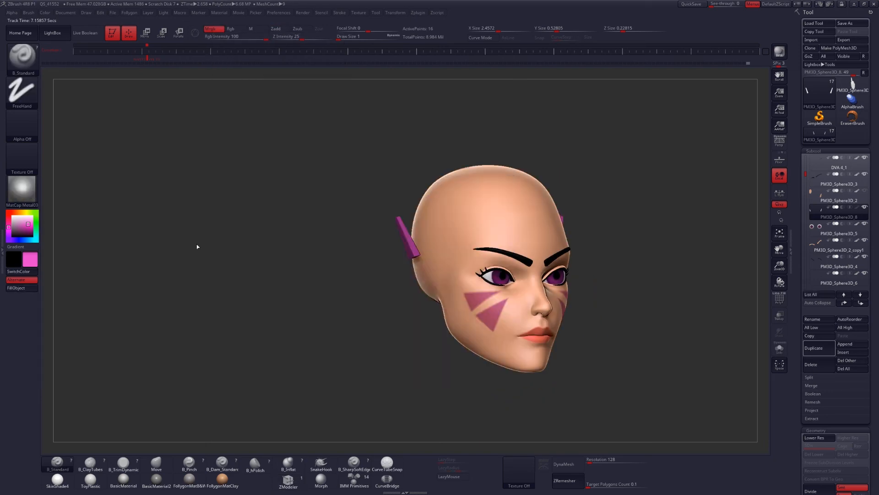
key(m)
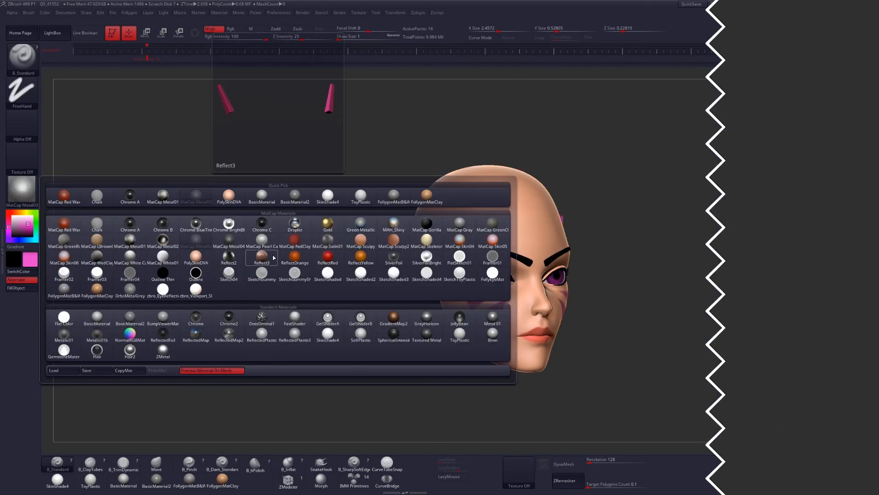
click(262, 261)
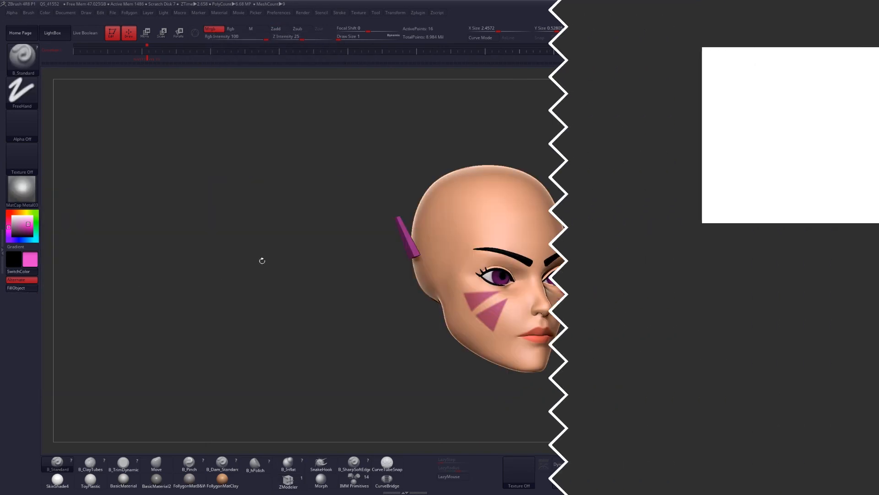